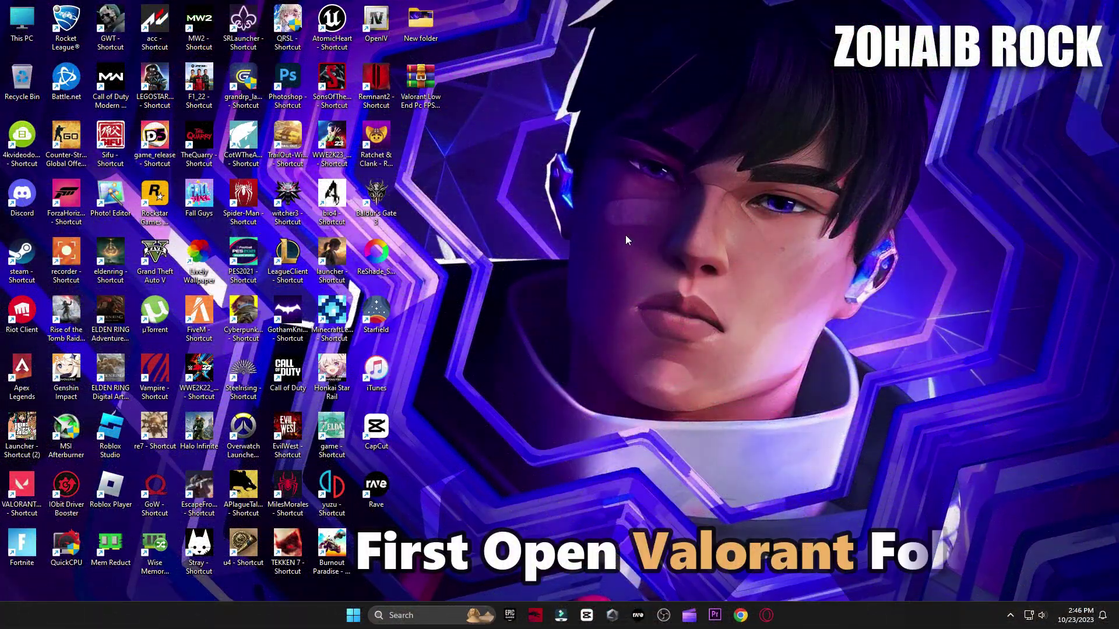
Step: Open the Win64 folder at Gaming (D:) > Riot Games > VALORANT > live > ShooterGame > Binaries
{"action": "key", "text": "super+e"}
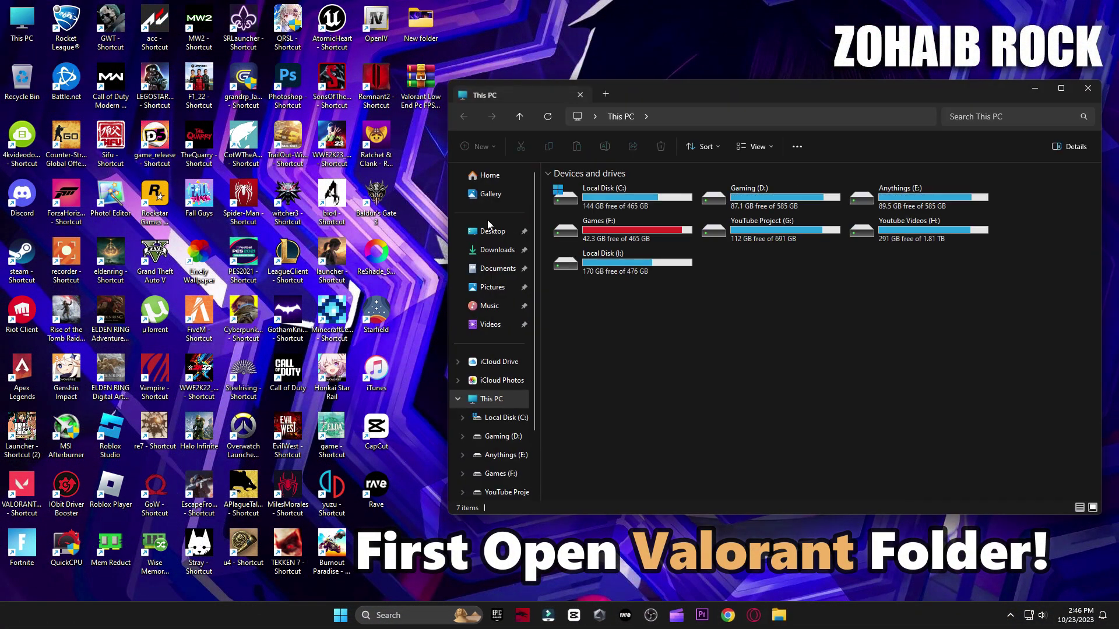
{"action": "double_click", "coordinate": [753, 201]}
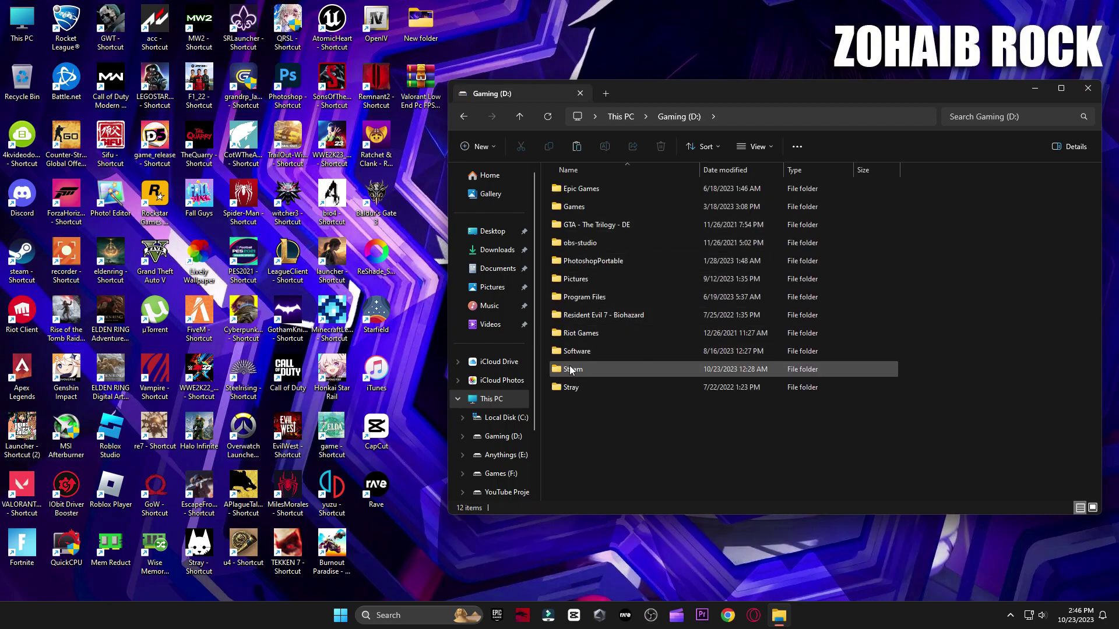
{"action": "double_click", "coordinate": [576, 335]}
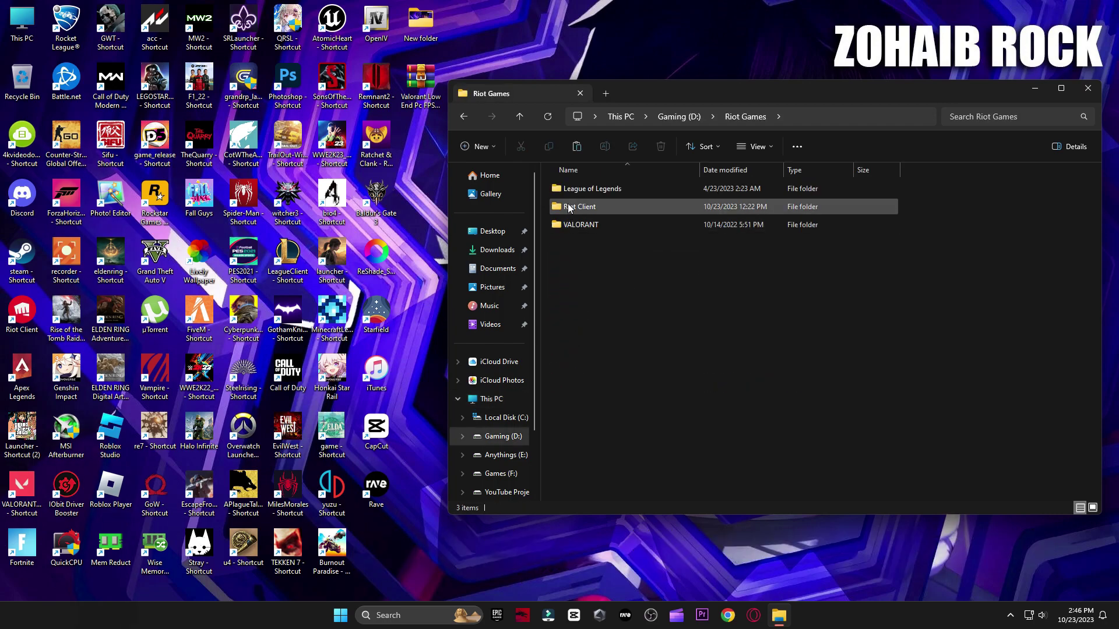
{"action": "double_click", "coordinate": [582, 224]}
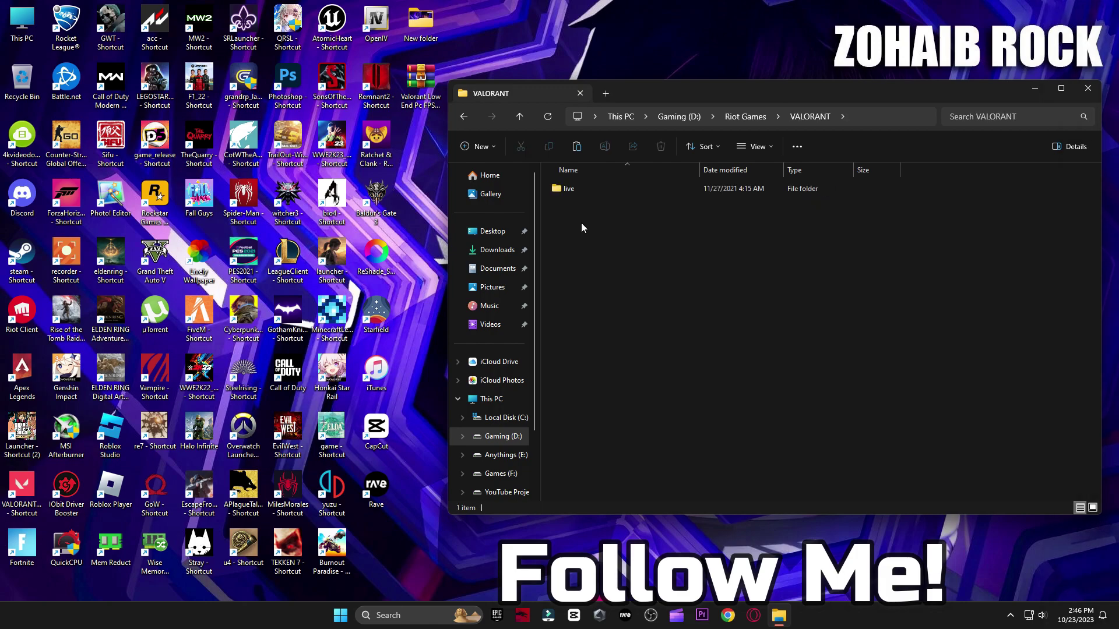
{"action": "double_click", "coordinate": [583, 192]}
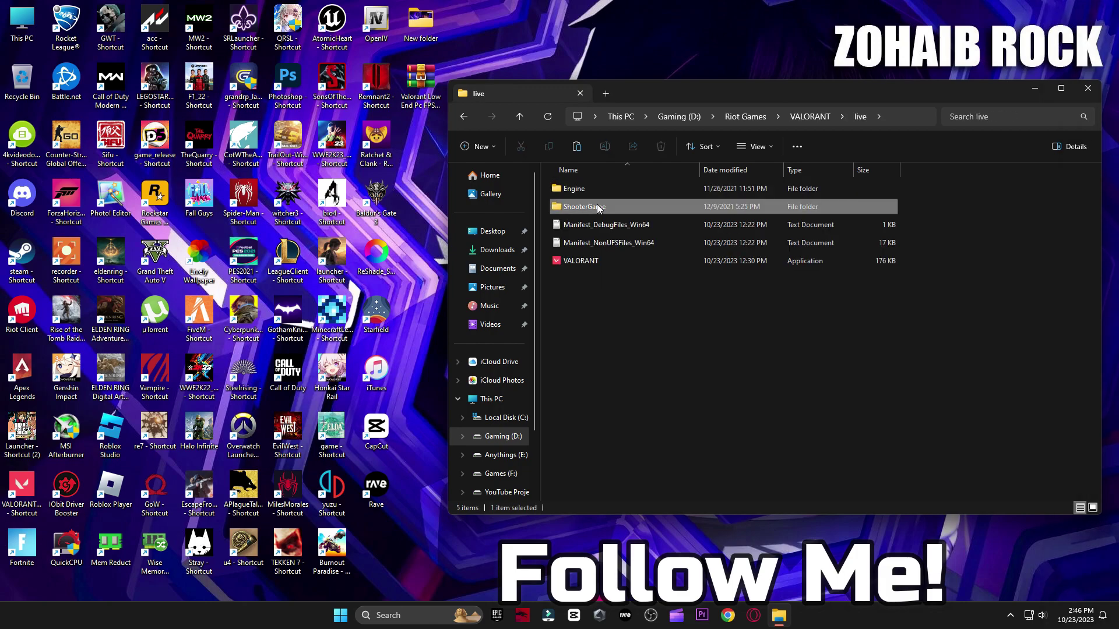
{"action": "double_click", "coordinate": [597, 203]}
{"action": "double_click", "coordinate": [606, 188]}
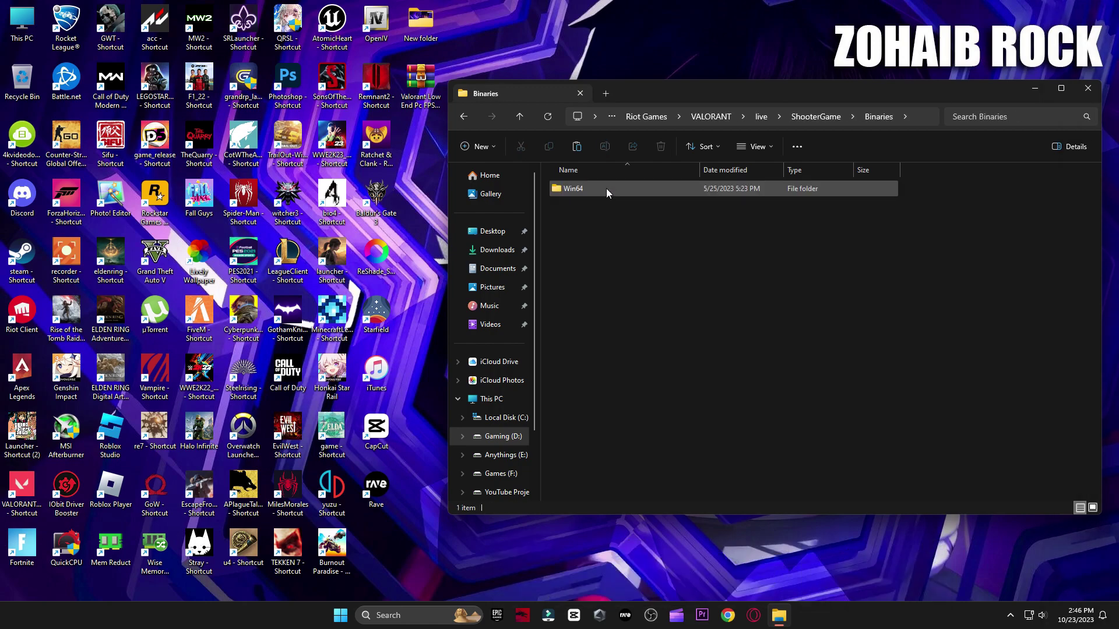
{"action": "double_click", "coordinate": [603, 190]}
Step: Open the compatibility settings in the properties of the VALORANT-Win64-Shipping application
{"action": "scroll", "coordinate": [618, 245], "scroll_direction": "down", "scroll_amount": 10}
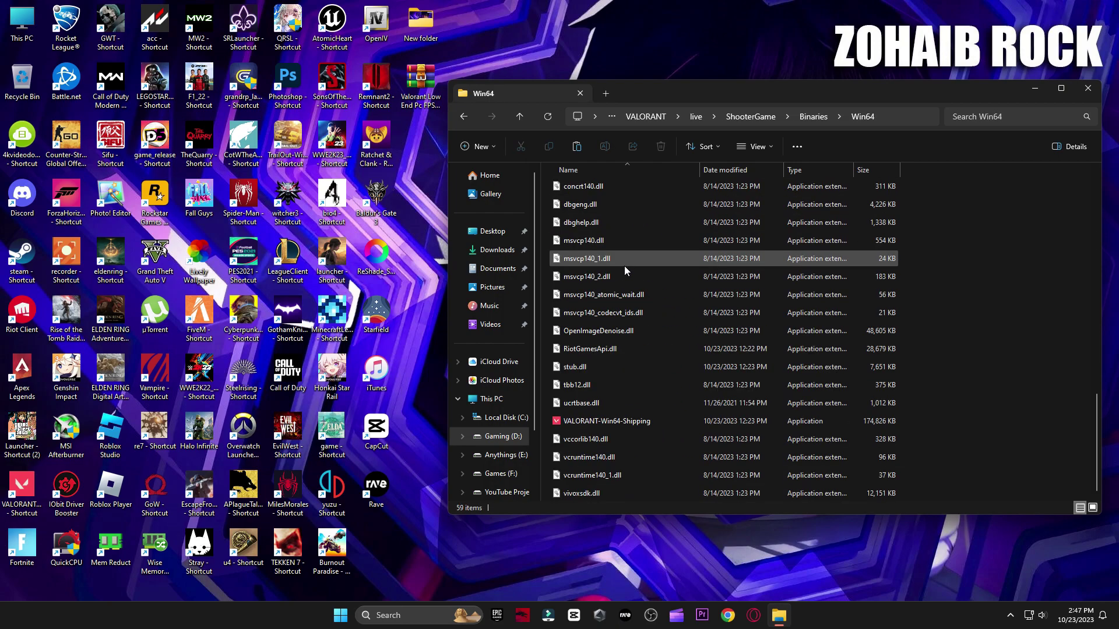
{"action": "right_click", "coordinate": [577, 422]}
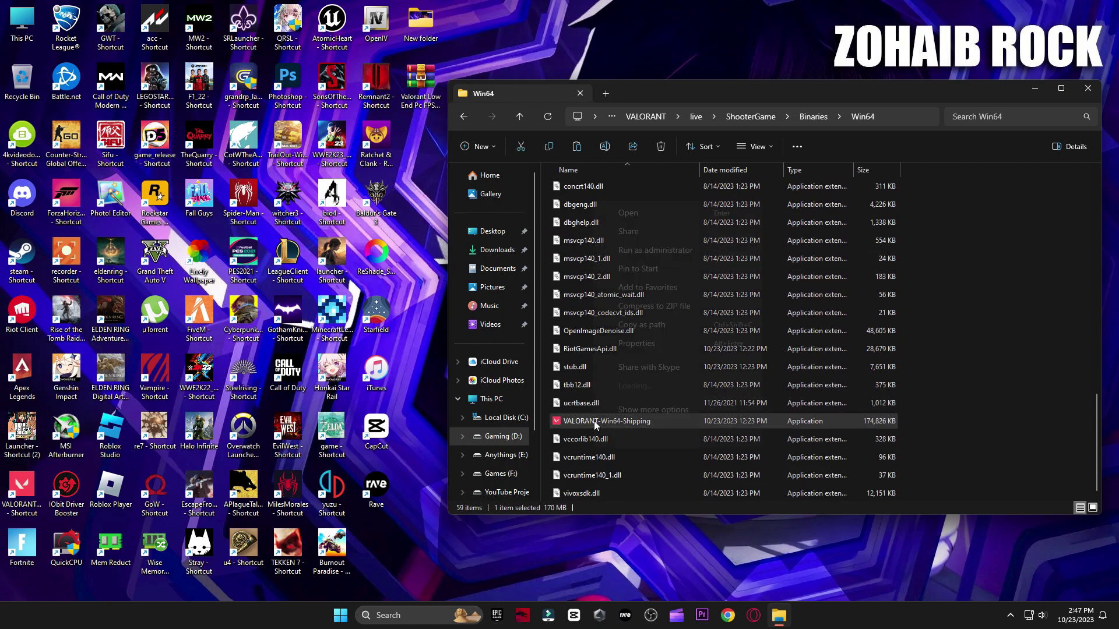
{"action": "left_click", "coordinate": [634, 414]}
{"action": "left_click", "coordinate": [641, 413]}
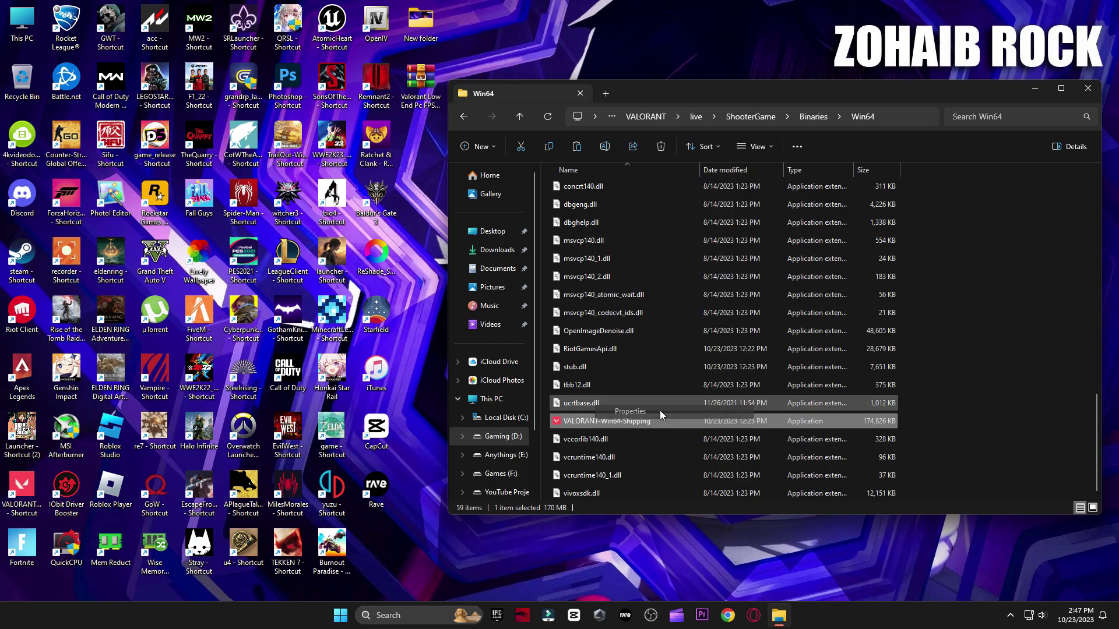
{"action": "left_click_drag", "start_coordinate": [714, 279], "coordinate": [705, 144]}
{"action": "left_click", "coordinate": [701, 170]}
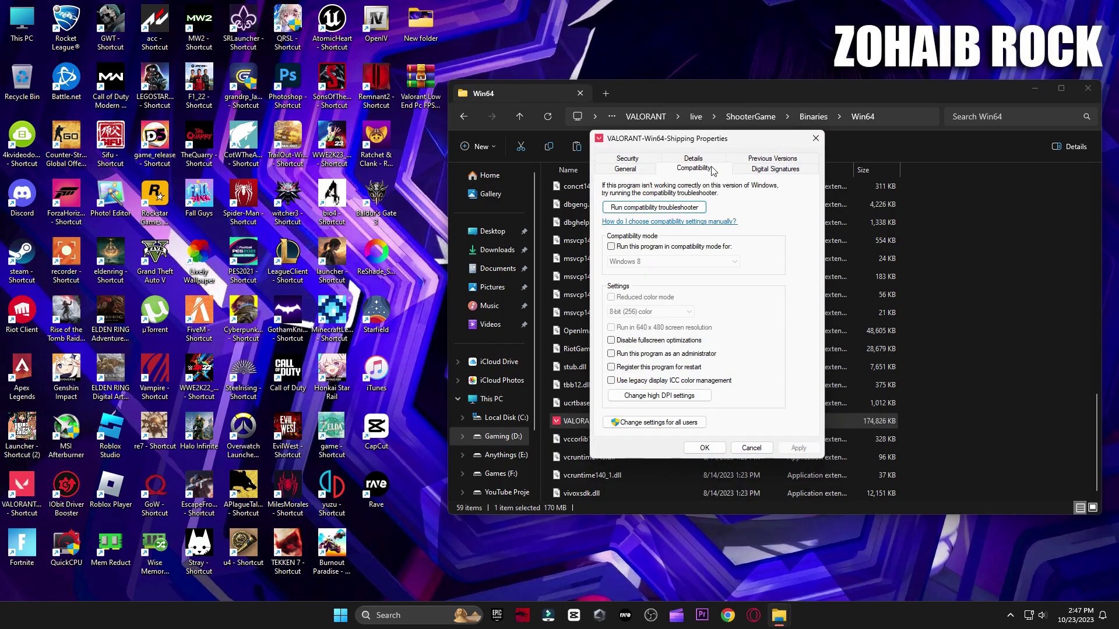
Step: Adjust the executable's high DPI settings, confirm its properties and close the folder window
{"action": "left_click", "coordinate": [634, 398]}
{"action": "left_click", "coordinate": [645, 363]}
{"action": "left_click", "coordinate": [648, 379]}
{"action": "left_click", "coordinate": [664, 388]}
{"action": "left_click", "coordinate": [750, 405]}
{"action": "left_click", "coordinate": [715, 453]}
{"action": "left_click", "coordinate": [1088, 88]}
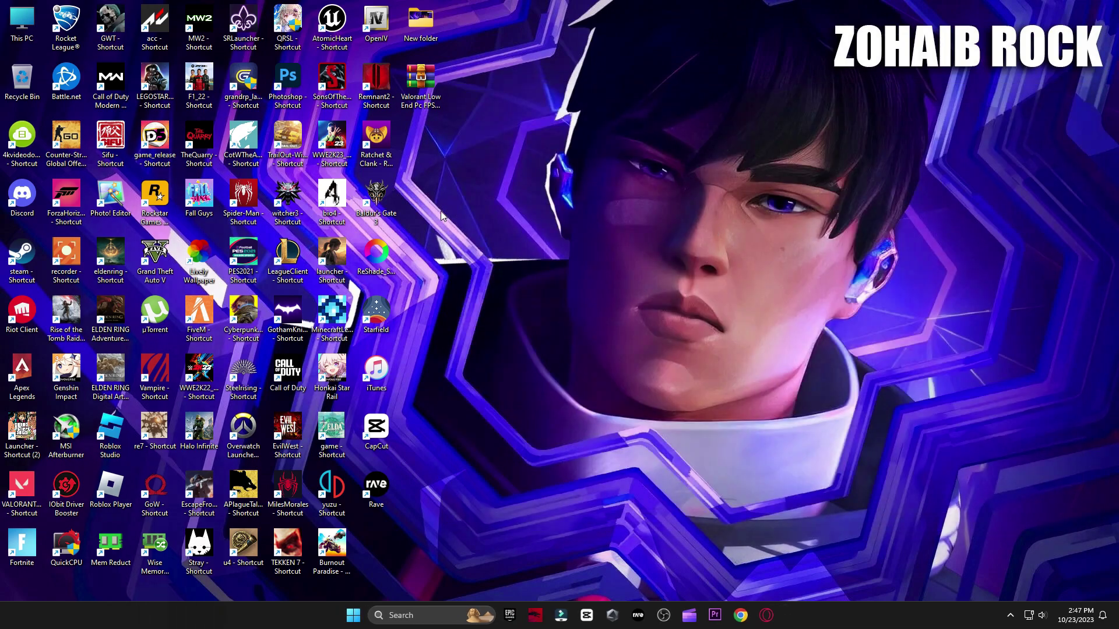
Step: Open Device Manager within Computer Management for This PC
{"action": "right_click", "coordinate": [17, 16]}
{"action": "left_click", "coordinate": [41, 169]}
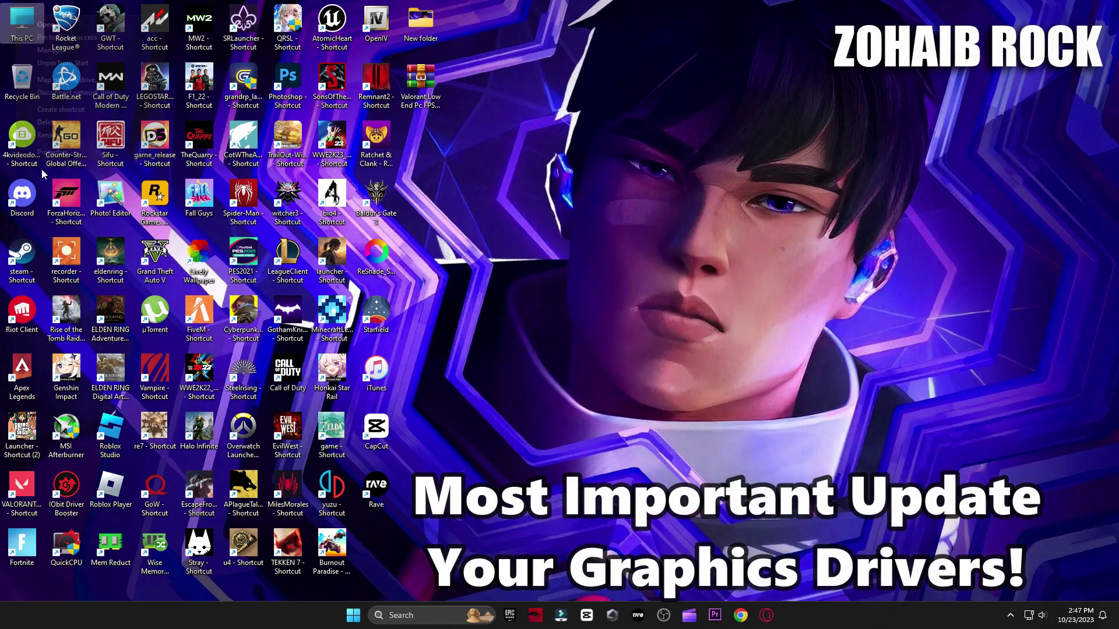
{"action": "left_click", "coordinate": [45, 51]}
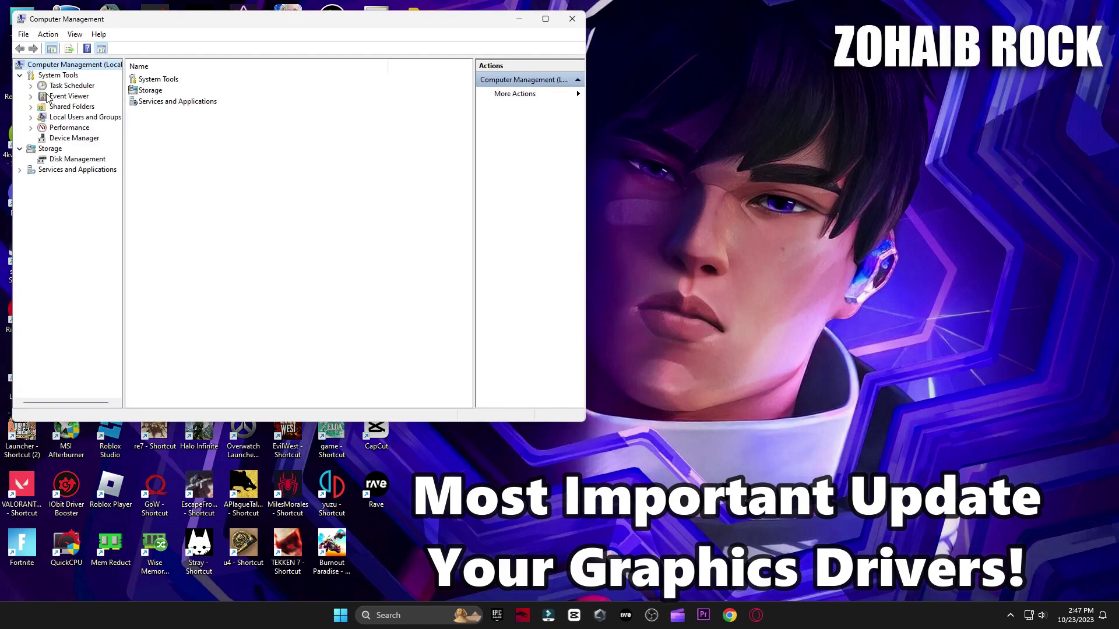
{"action": "left_click", "coordinate": [58, 138]}
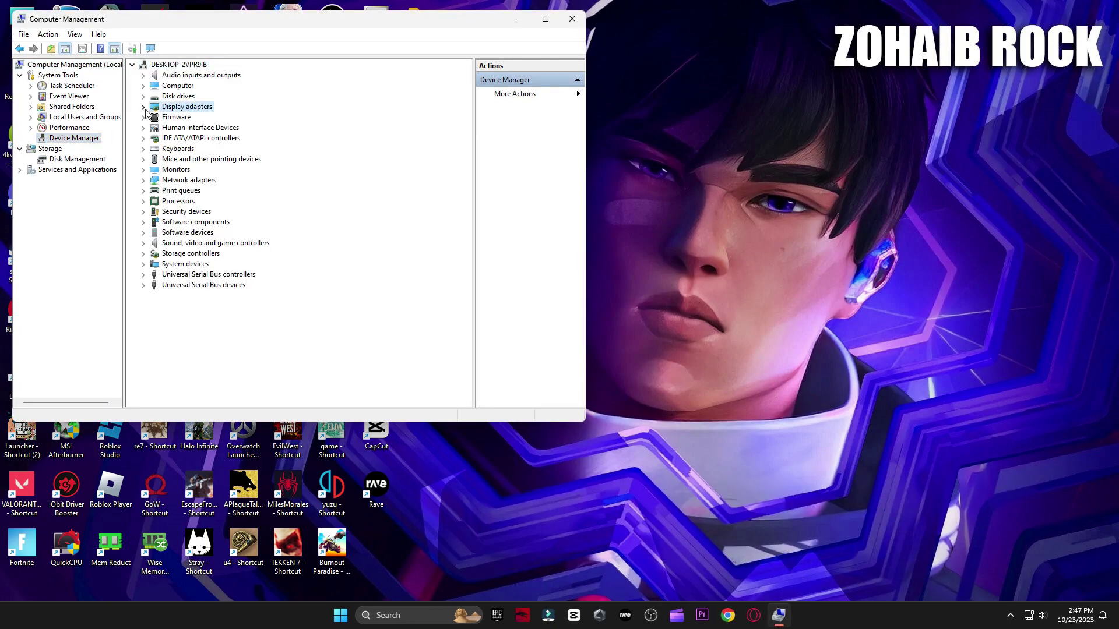
Step: Search automatically for updated drivers for the NVIDIA GeForce RTX 3070 display adapter, and close Computer Management
{"action": "left_click", "coordinate": [144, 108]}
{"action": "right_click", "coordinate": [230, 120]}
{"action": "left_click", "coordinate": [221, 128]}
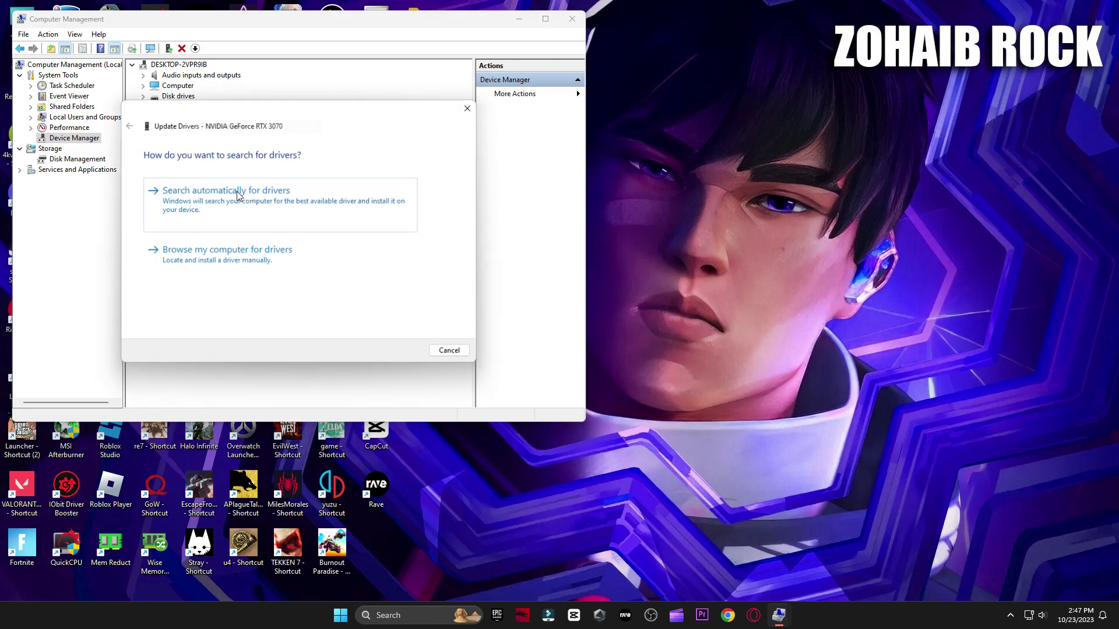
{"action": "left_click", "coordinate": [187, 186]}
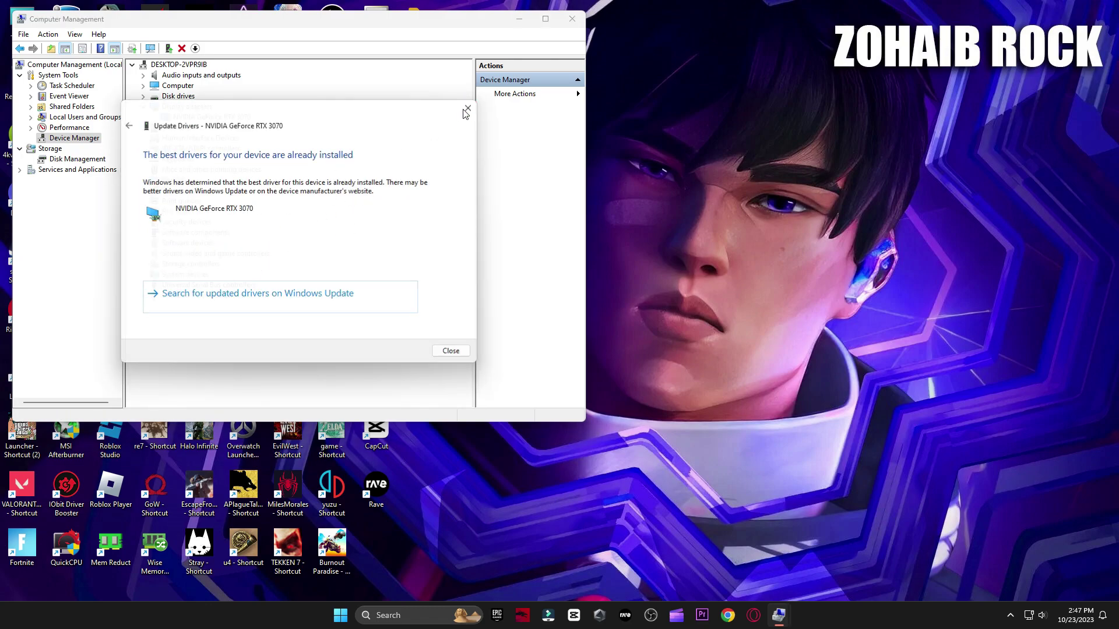
{"action": "left_click", "coordinate": [464, 113]}
{"action": "left_click", "coordinate": [571, 20]}
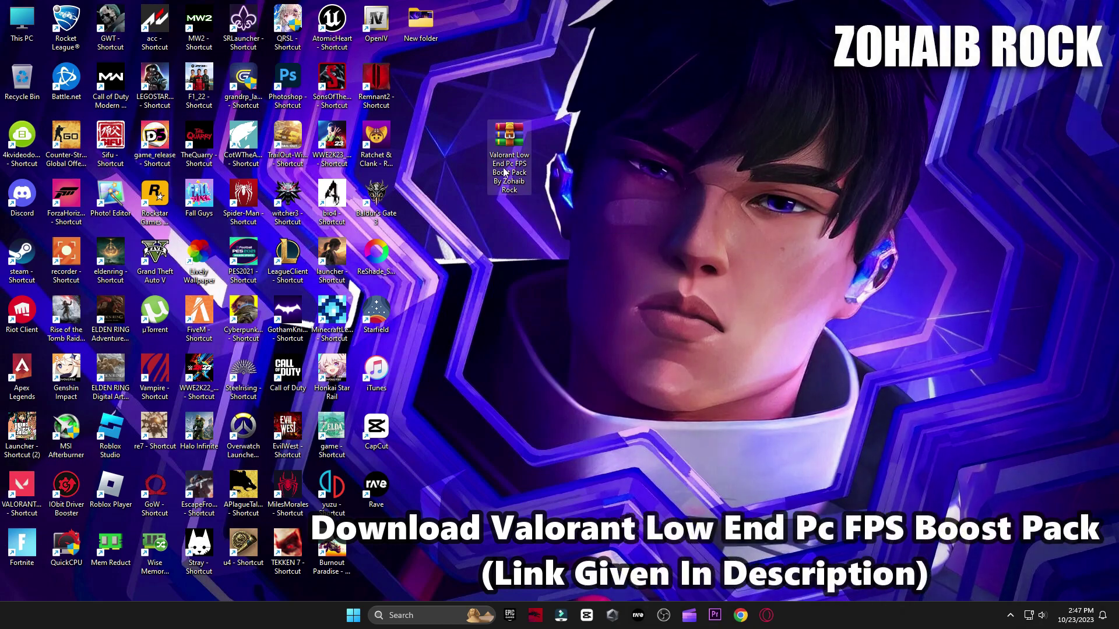
Step: Extract the Valorant Low End Pc FPS Boost Pack archive onto the desktop and place the extracted folder beside it
{"action": "right_click", "coordinate": [502, 166]}
{"action": "mouse_move", "coordinate": [547, 378]}
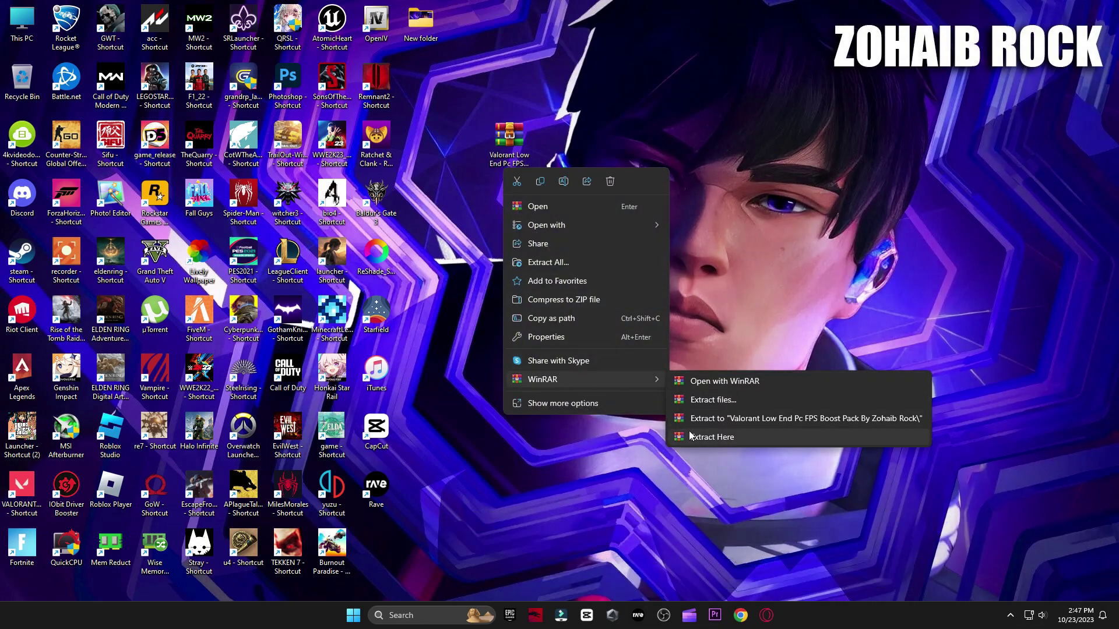
{"action": "left_click", "coordinate": [712, 438]}
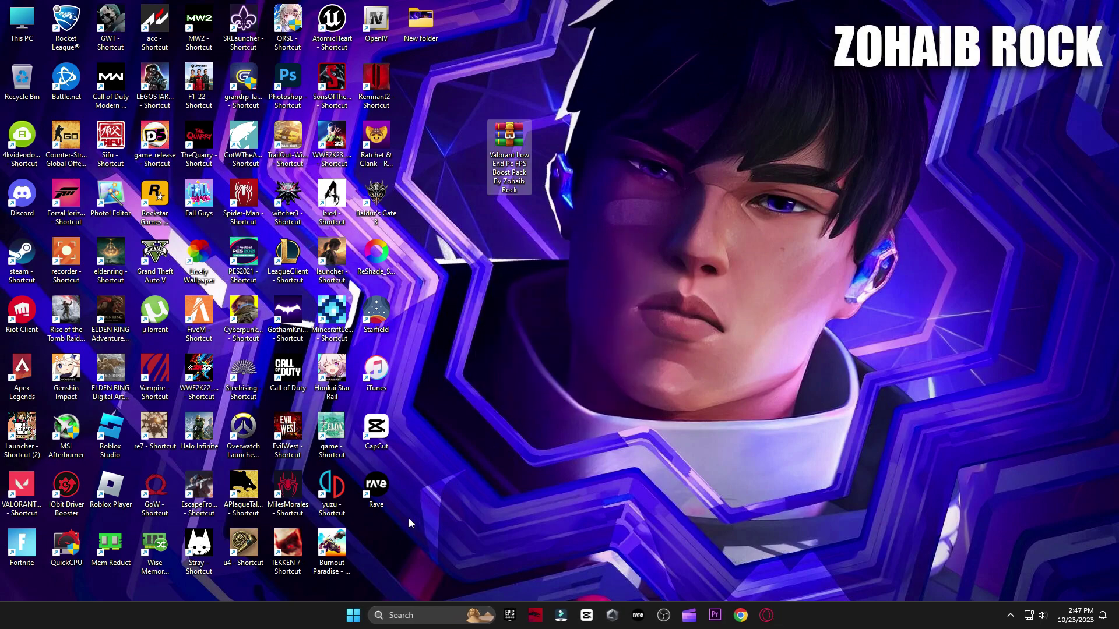
{"action": "left_click_drag", "start_coordinate": [382, 550], "coordinate": [453, 156]}
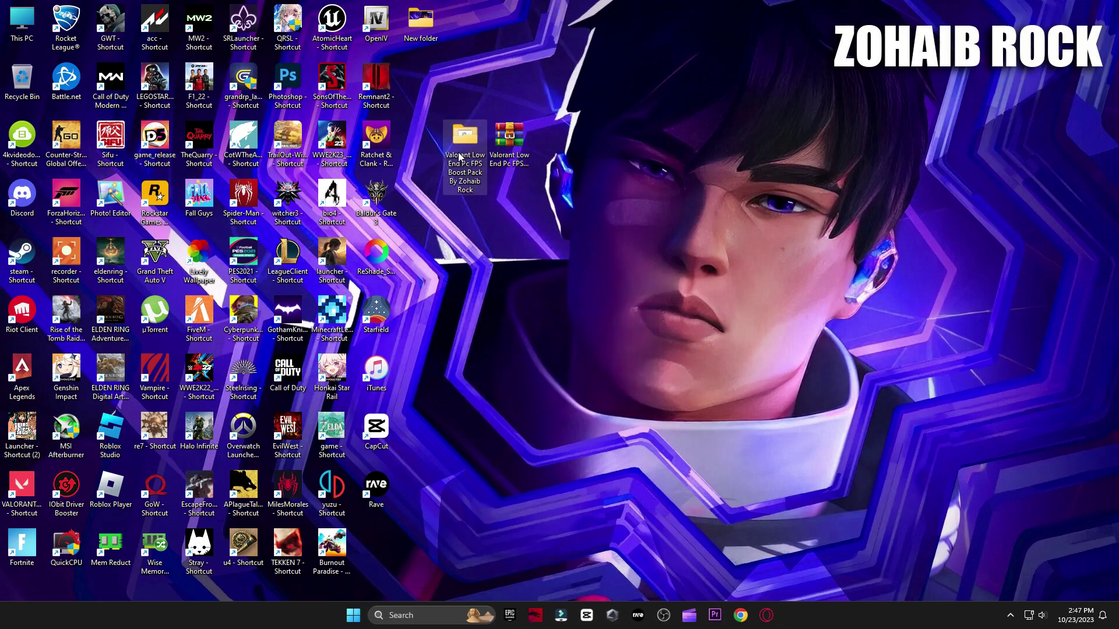
Step: Launch Create A Restore Point from the boost pack's 0 Start folder and move System Properties clear of the desktop icons
{"action": "double_click", "coordinate": [459, 156]}
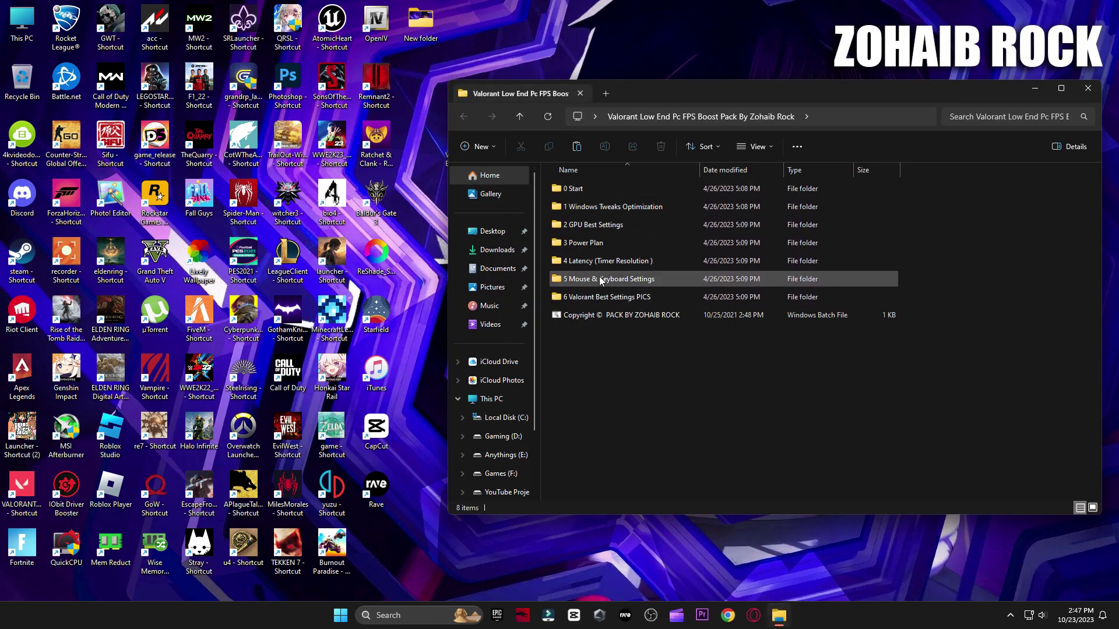
{"action": "double_click", "coordinate": [631, 187]}
{"action": "double_click", "coordinate": [606, 187]}
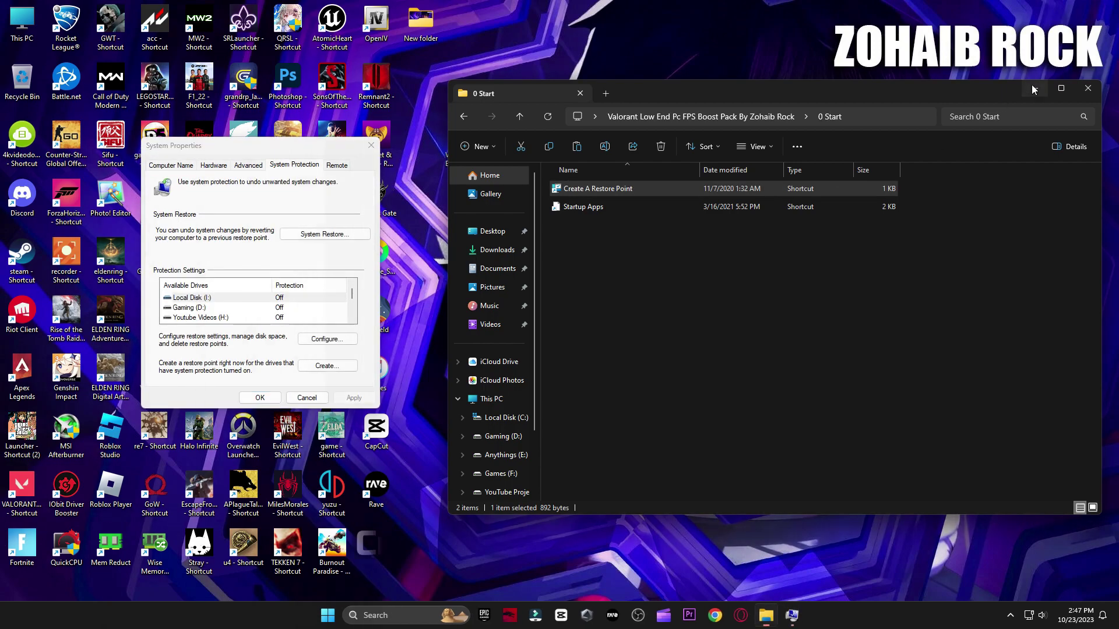
{"action": "left_click", "coordinate": [1034, 89]}
{"action": "left_click_drag", "start_coordinate": [310, 151], "coordinate": [588, 114]}
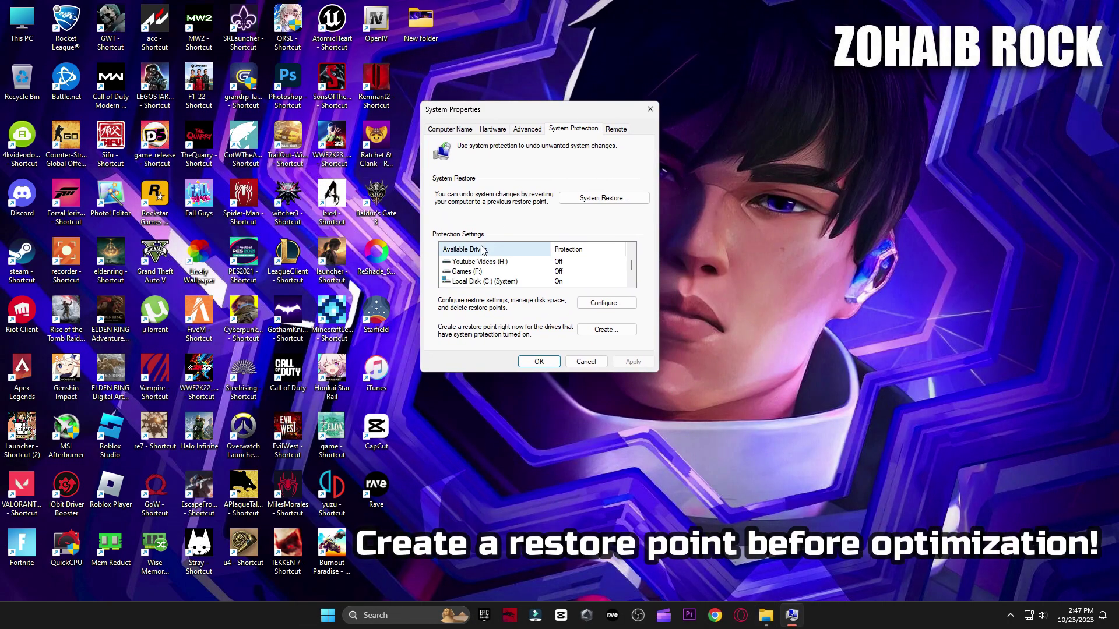
Step: Configure Local Disk (C:) with system protection turned on
{"action": "left_click", "coordinate": [483, 263]}
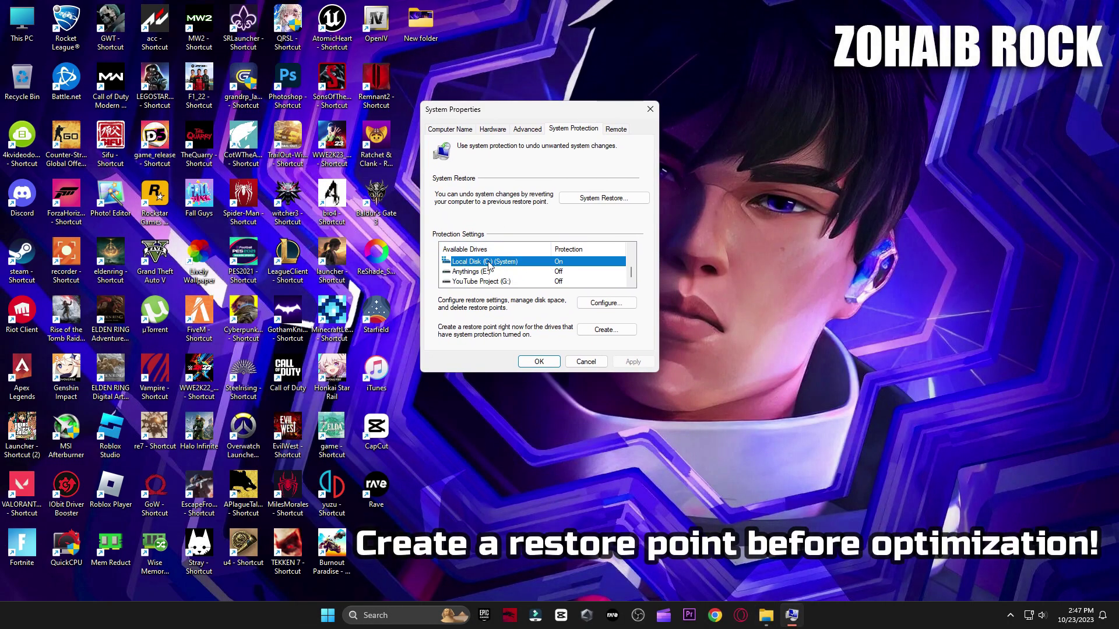
{"action": "left_click", "coordinate": [605, 304]}
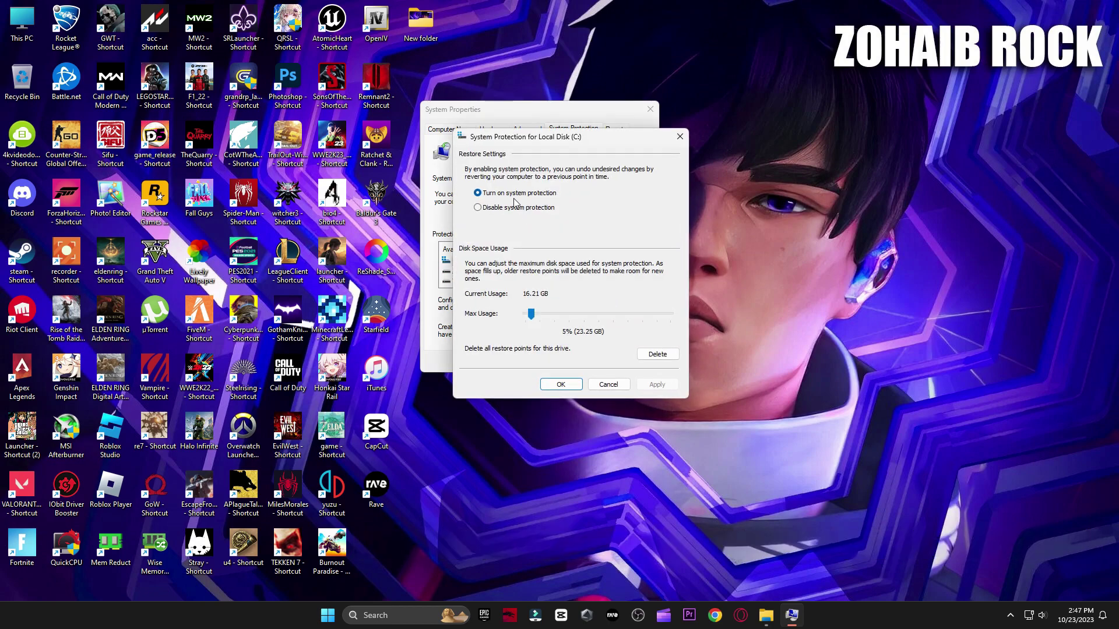
{"action": "left_click", "coordinate": [550, 385]}
Step: Create a restore point with the description "backup" and close System Properties
{"action": "left_click", "coordinate": [593, 332]}
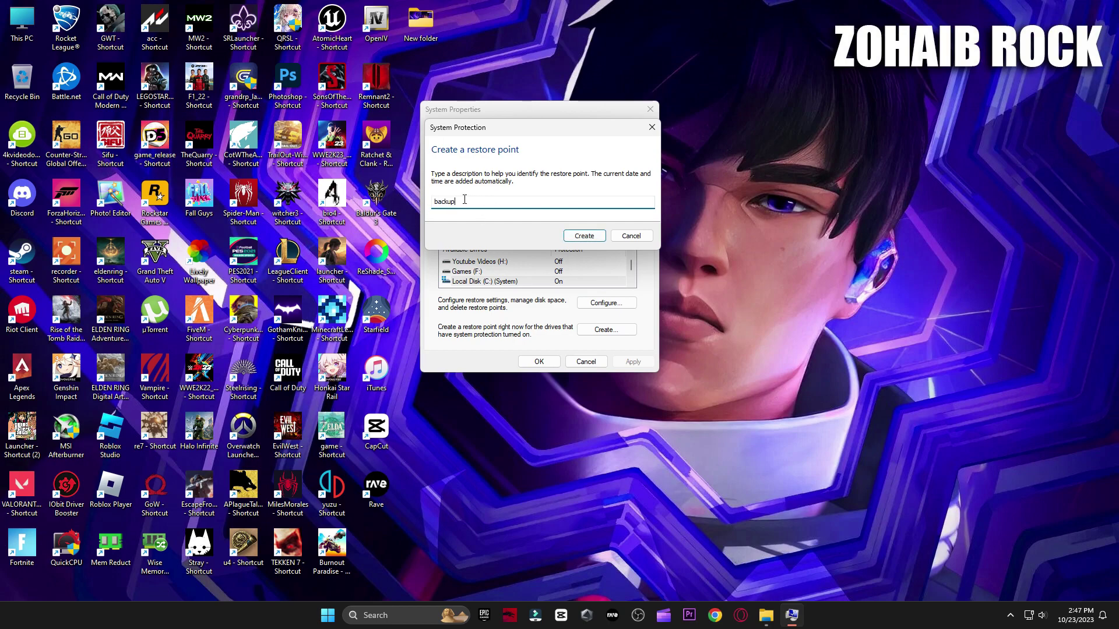
{"action": "left_click", "coordinate": [565, 233]}
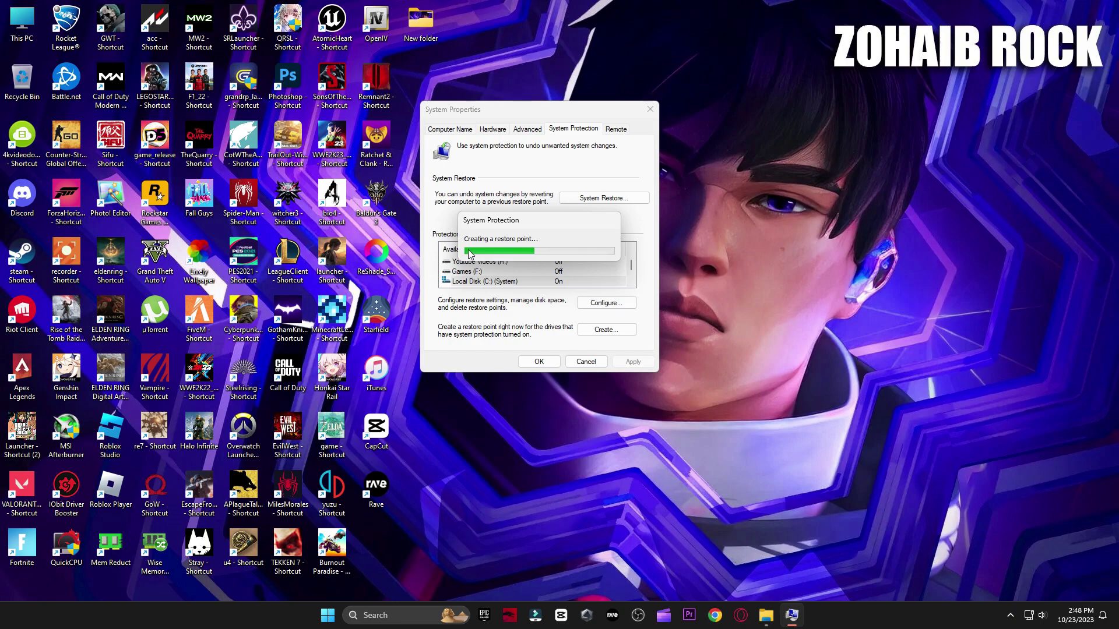
{"action": "left_click", "coordinate": [610, 245]}
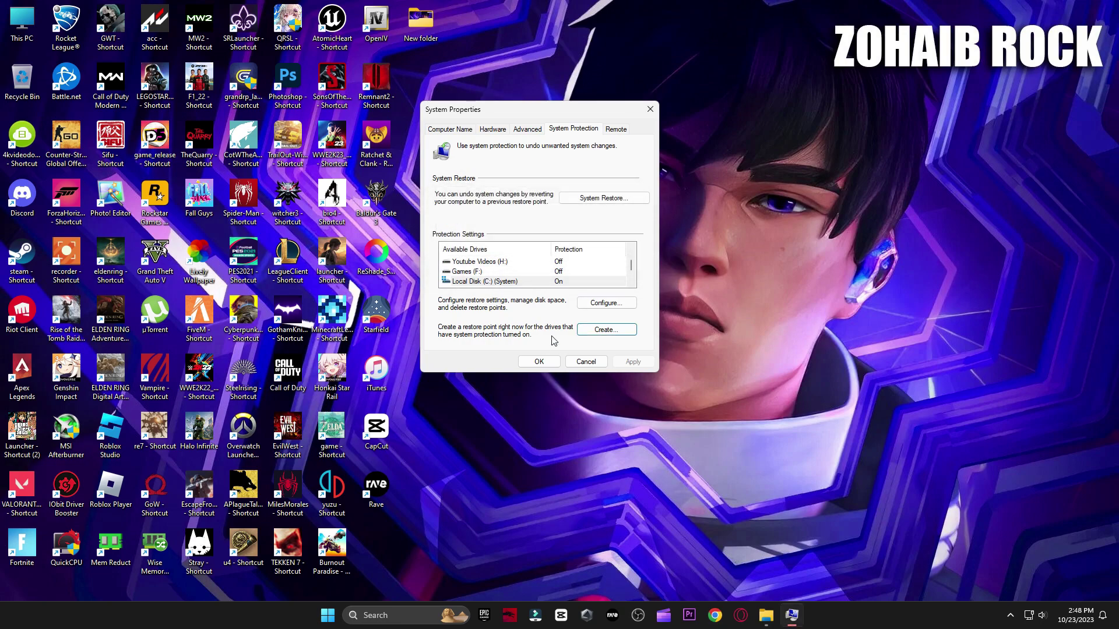
{"action": "left_click", "coordinate": [539, 361]}
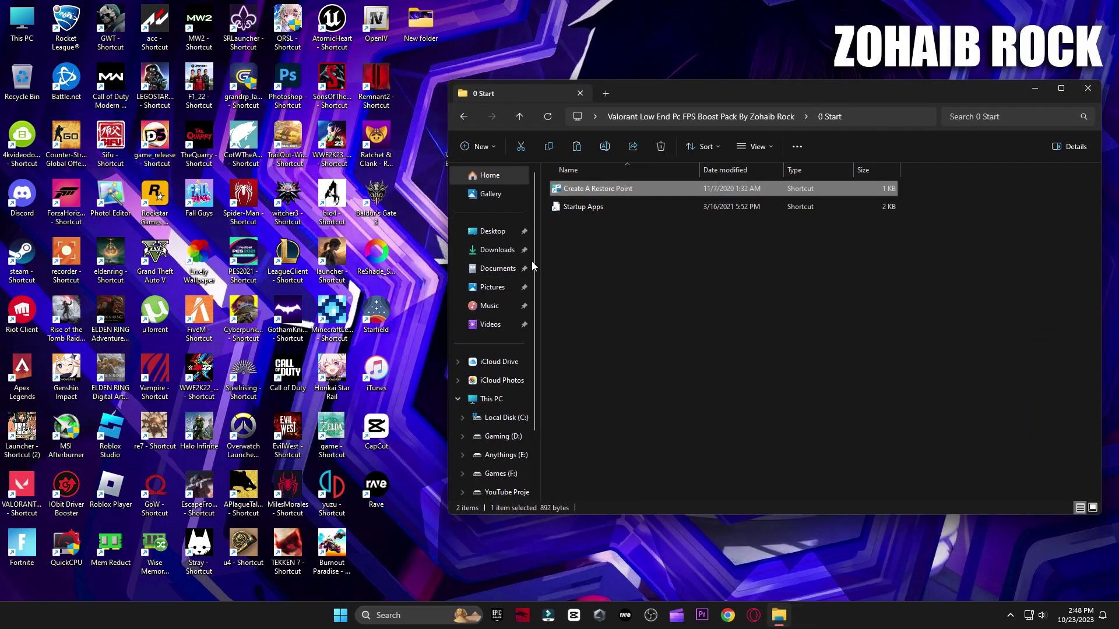
Step: Launch Startup Apps from the 0 Start folder and examine which apps are enabled or disabled at startup
{"action": "double_click", "coordinate": [583, 212]}
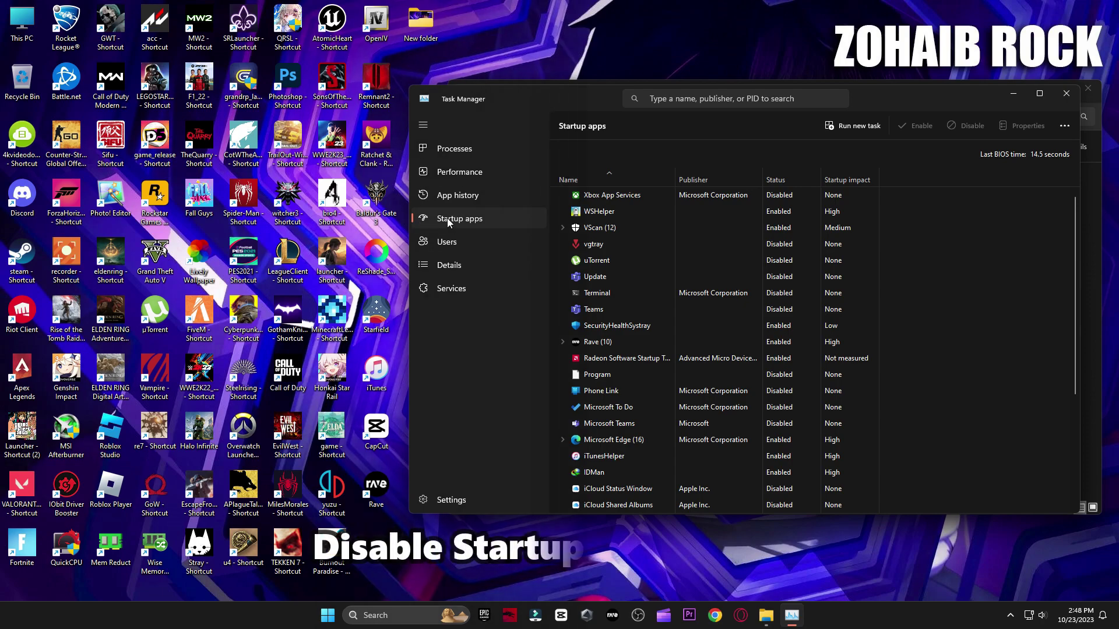
{"action": "scroll", "coordinate": [657, 303], "scroll_direction": "down", "scroll_amount": 4}
{"action": "scroll", "coordinate": [694, 349], "scroll_direction": "up", "scroll_amount": 4}
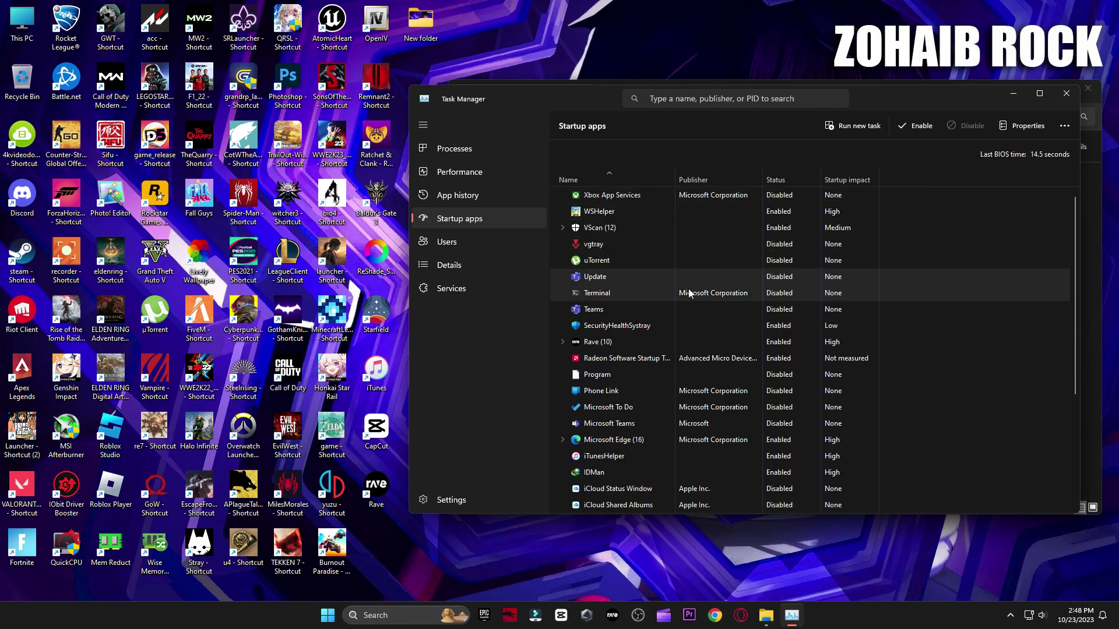
{"action": "left_click", "coordinate": [716, 296]}
{"action": "left_click", "coordinate": [701, 309]}
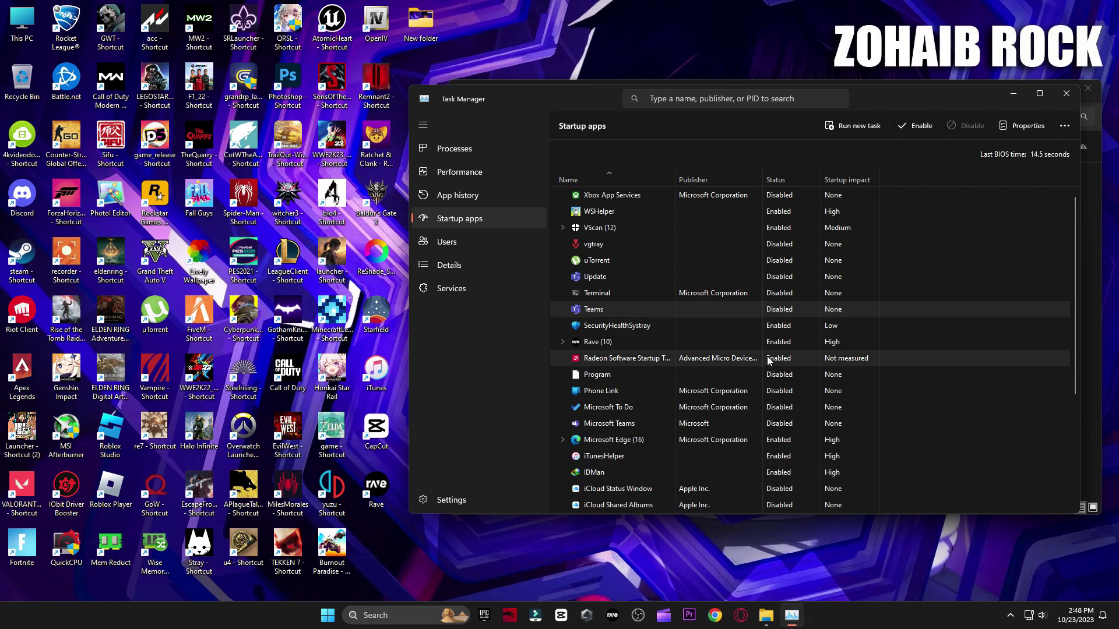
{"action": "left_click", "coordinate": [767, 375]}
{"action": "scroll", "coordinate": [784, 400], "scroll_direction": "down", "scroll_amount": 1}
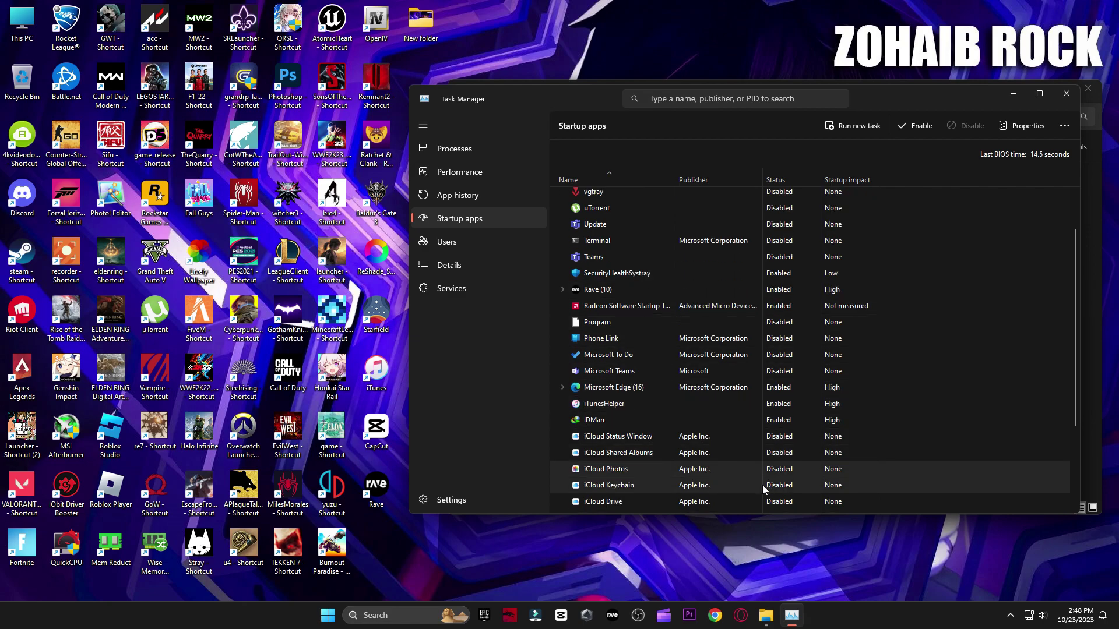
{"action": "scroll", "coordinate": [792, 398], "scroll_direction": "down", "scroll_amount": 3}
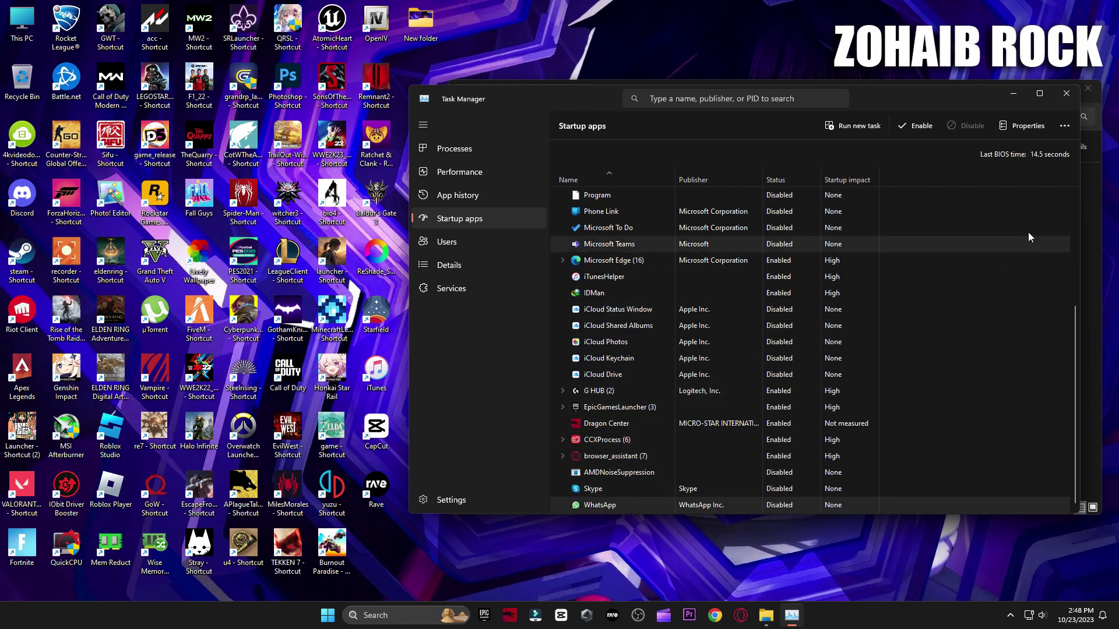
{"action": "left_click", "coordinate": [1066, 94]}
Step: Open the boost pack's 1 Windows Tweaks Optimization folder and look through the System section of Windows Settings down to About
{"action": "left_click", "coordinate": [519, 117]}
{"action": "double_click", "coordinate": [580, 206]}
{"action": "key", "text": "super"}
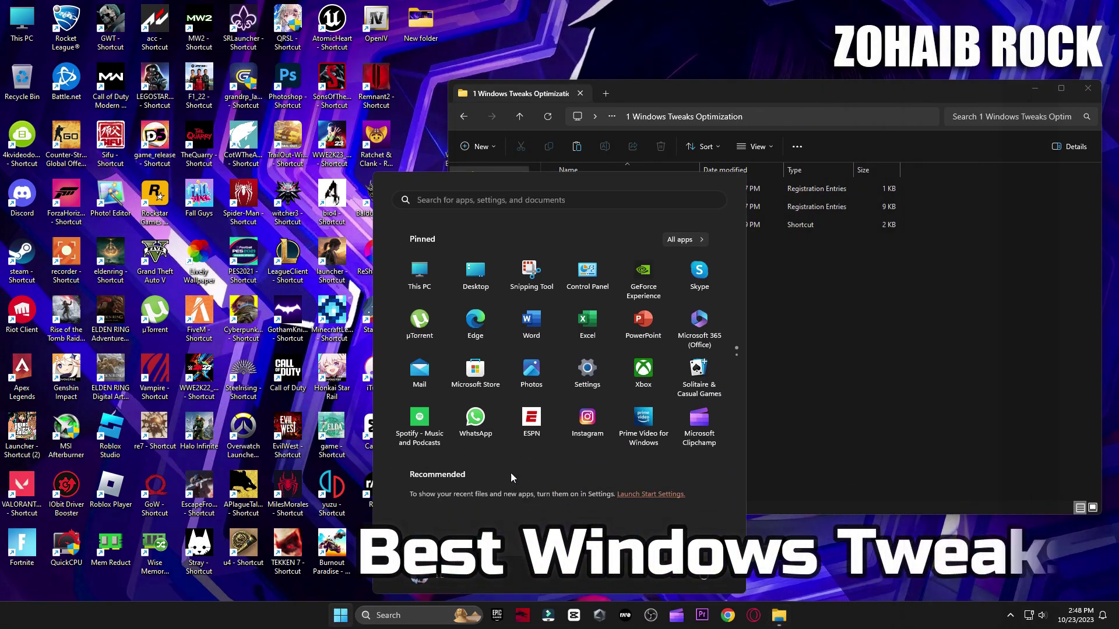
{"action": "left_click", "coordinate": [587, 344]}
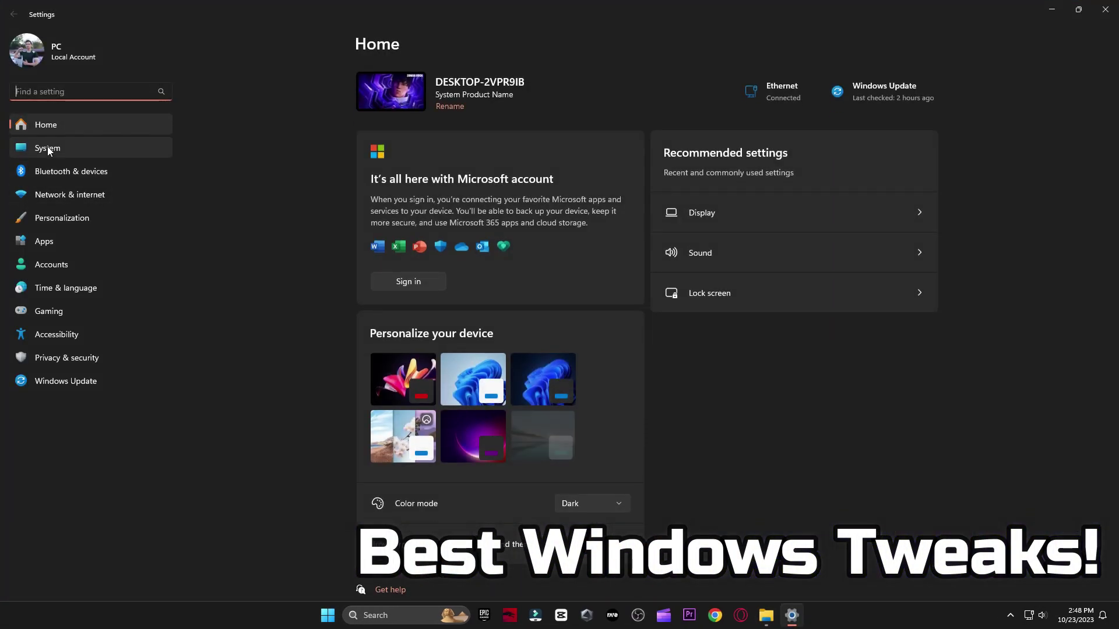
{"action": "left_click", "coordinate": [47, 147]}
{"action": "scroll", "coordinate": [530, 268], "scroll_direction": "down", "scroll_amount": 4}
{"action": "scroll", "coordinate": [530, 271], "scroll_direction": "down", "scroll_amount": 1}
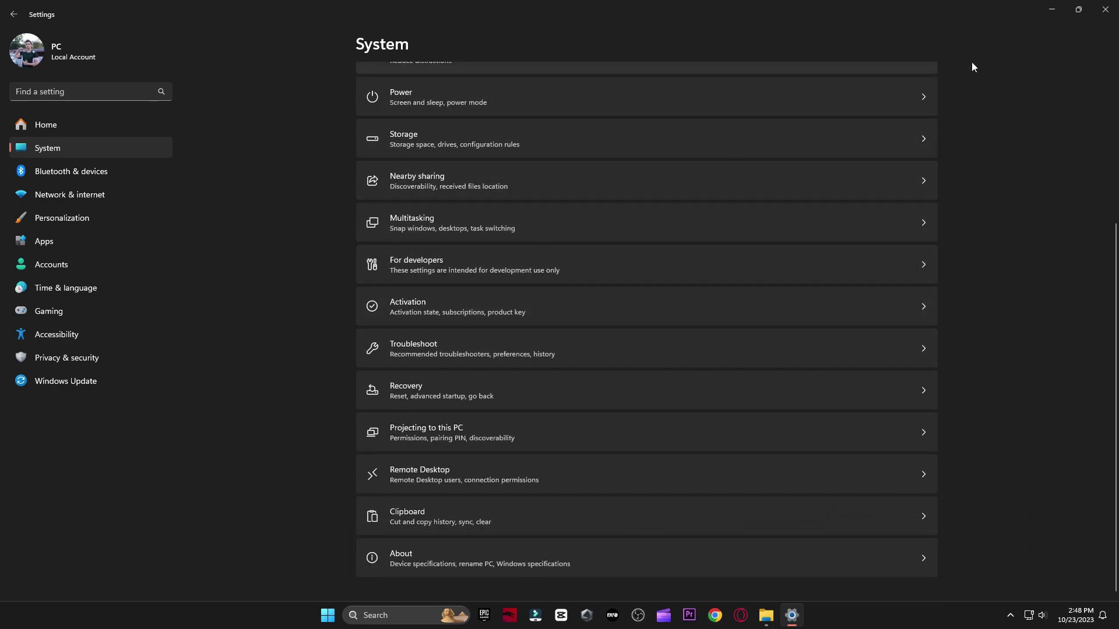
{"action": "left_click", "coordinate": [1106, 9]}
Step: Merge the Optimize ALL Windows Settings and Disable Power Throttling (Registry) files into the Windows registry
{"action": "double_click", "coordinate": [588, 209]}
{"action": "left_click", "coordinate": [645, 325]}
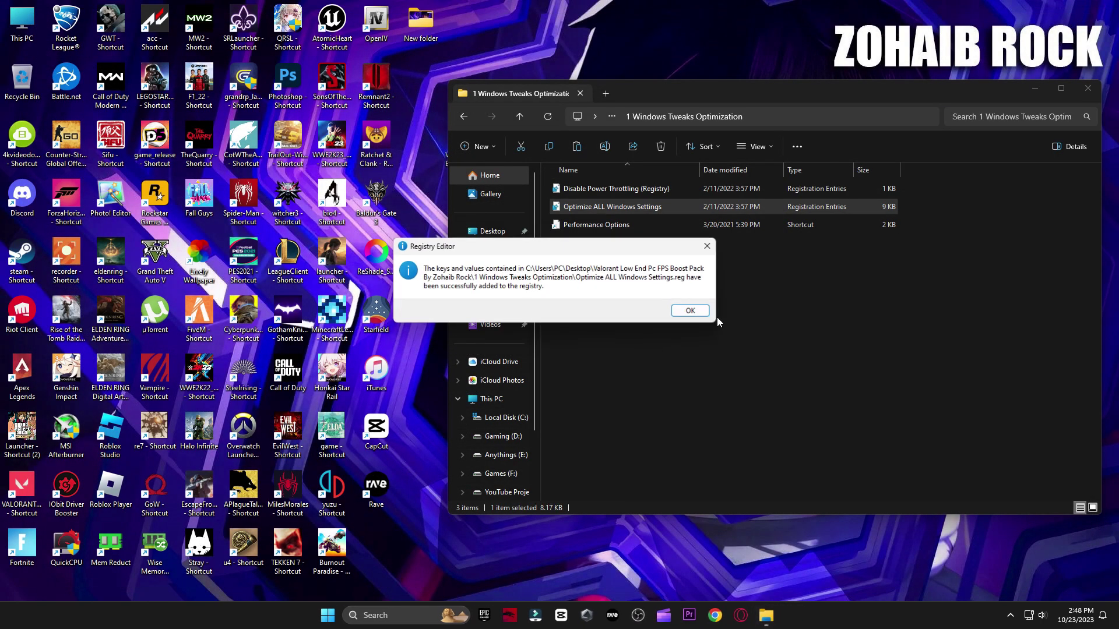
{"action": "left_click", "coordinate": [690, 310]}
{"action": "double_click", "coordinate": [618, 190]}
{"action": "left_click", "coordinate": [646, 324]}
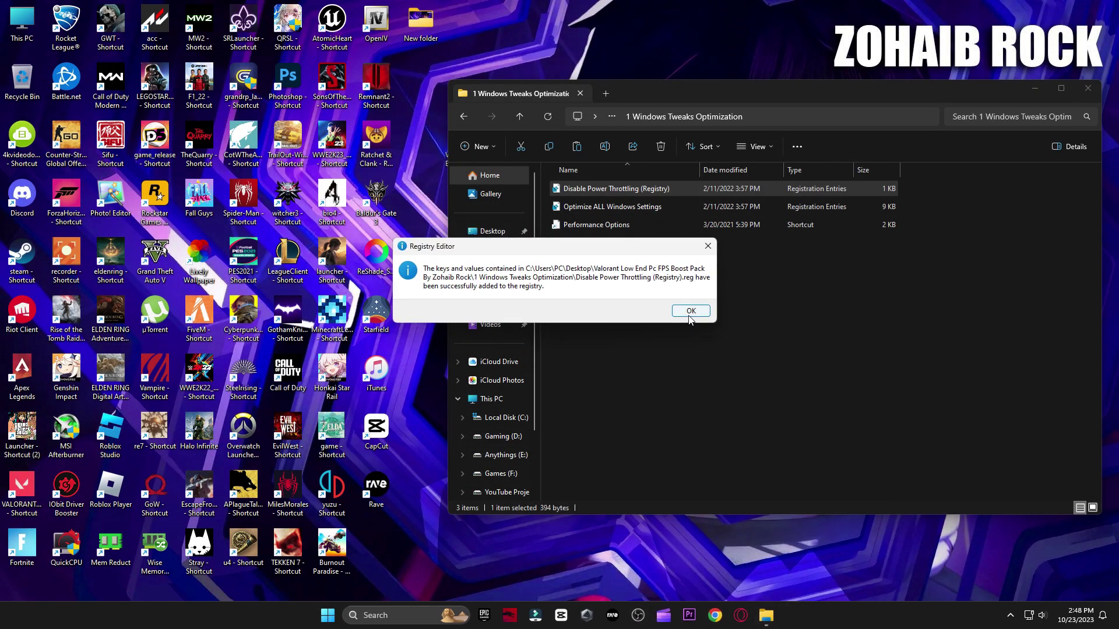
{"action": "left_click", "coordinate": [690, 310]}
Step: Launch Performance Options from the folder and confirm visual effects with Let Windows choose what's best for my computer
{"action": "double_click", "coordinate": [592, 226]}
{"action": "left_click_drag", "start_coordinate": [187, 43], "coordinate": [689, 55]}
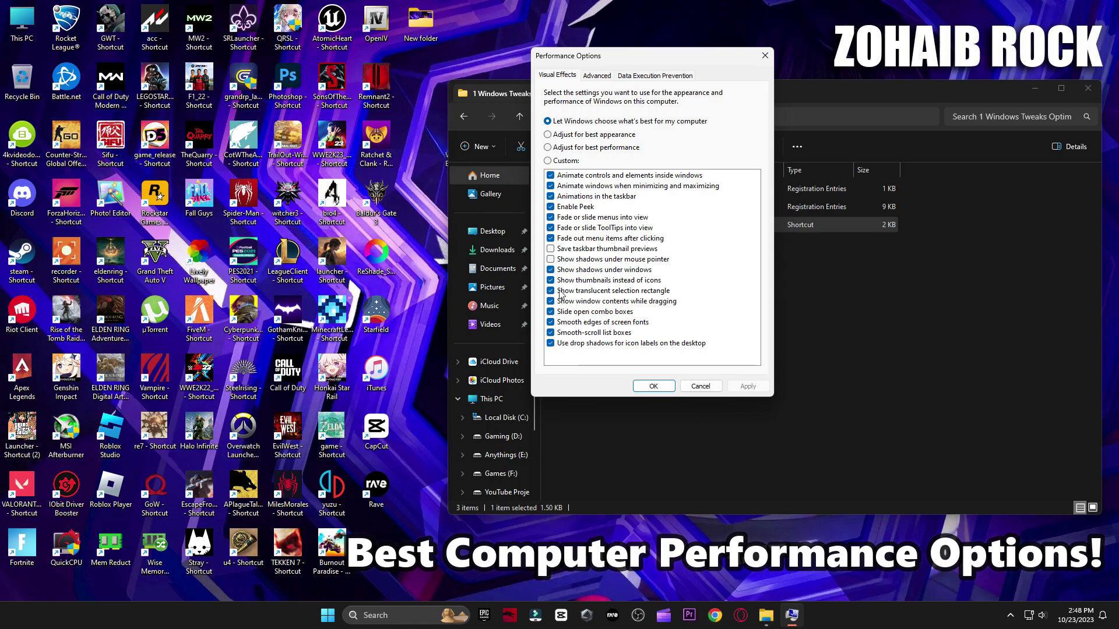
{"action": "left_click", "coordinate": [654, 387]}
Step: Open the AMD folder in 2 GPU Best Settings and view its three recommended-settings images
{"action": "left_click", "coordinate": [464, 116]}
{"action": "double_click", "coordinate": [589, 229]}
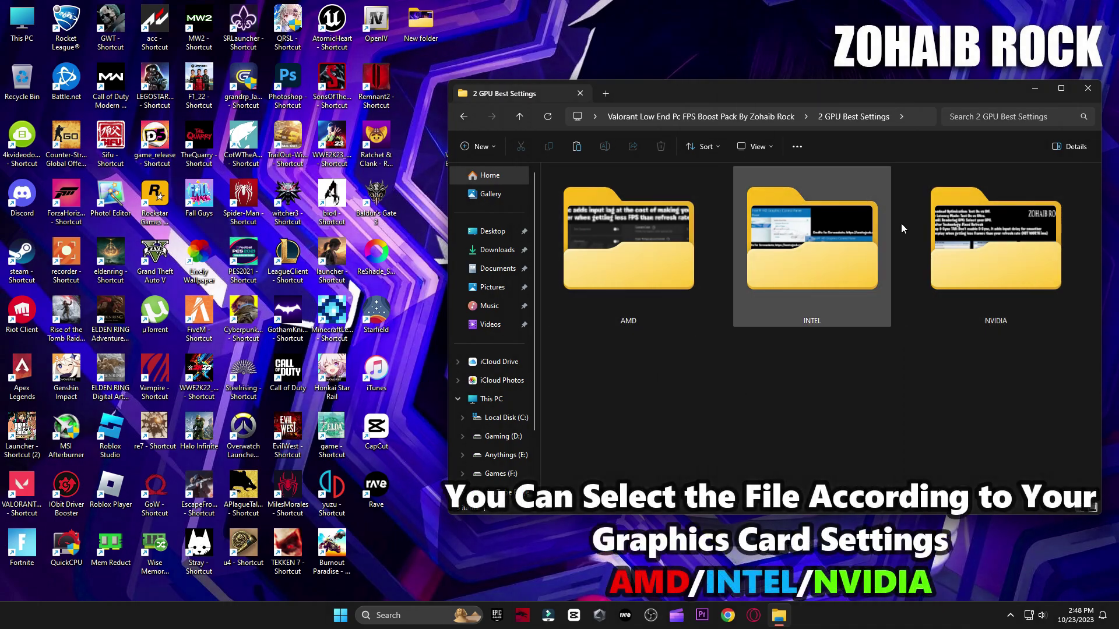
{"action": "double_click", "coordinate": [660, 264]}
{"action": "double_click", "coordinate": [645, 225]}
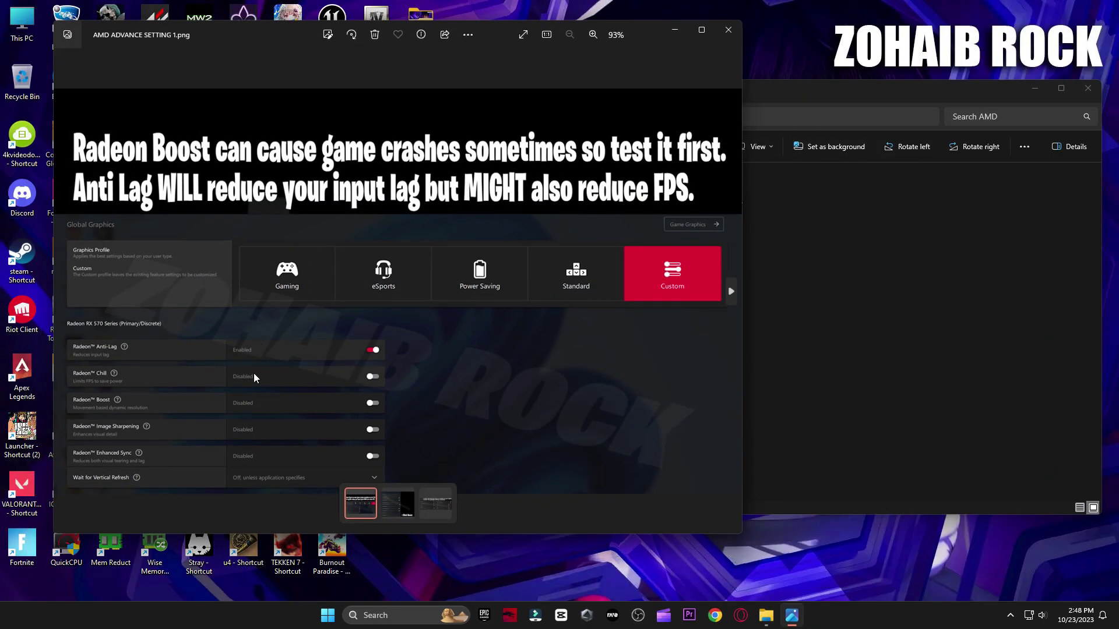
{"action": "key", "text": "Right"}
{"action": "key", "text": "Right"}
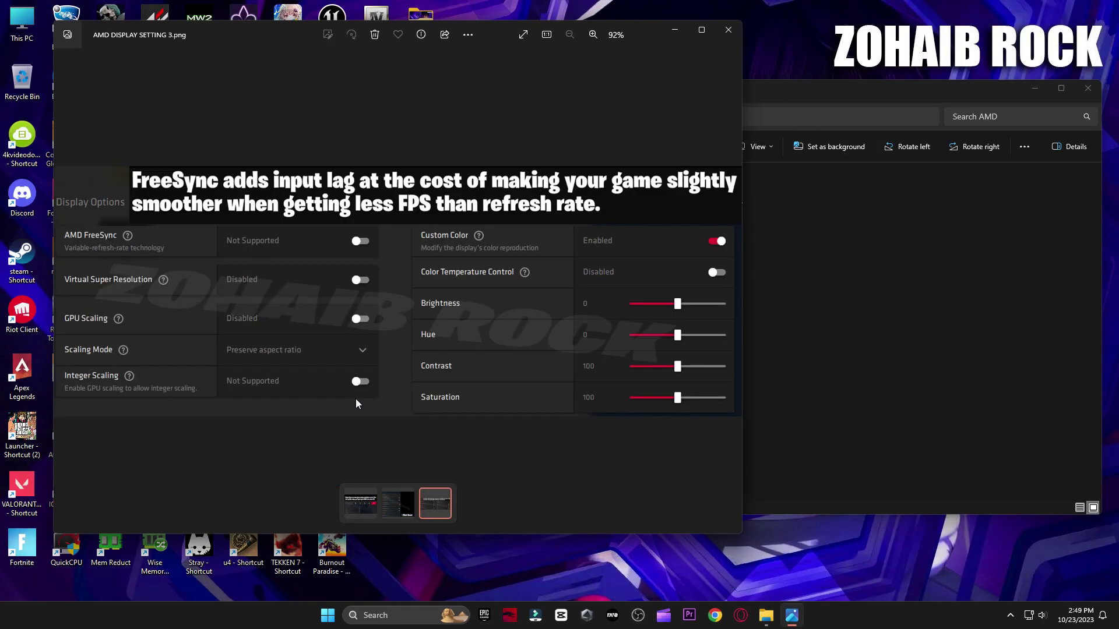
{"action": "left_click", "coordinate": [727, 29]}
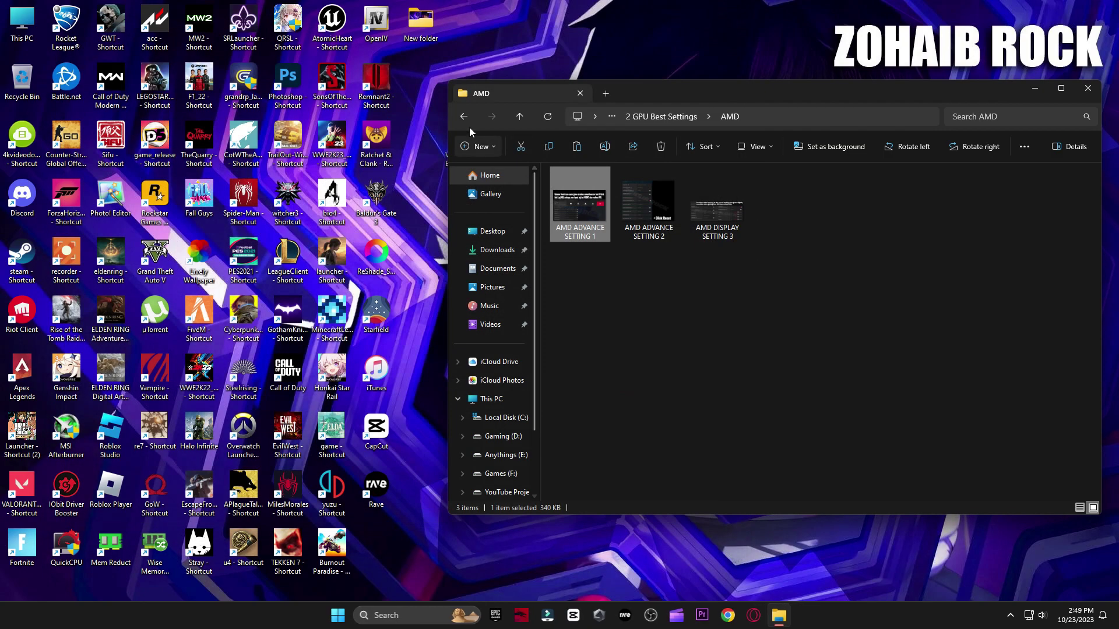
Step: View the recommended Intel graphics settings images in the INTEL folder of 2 GPU Best Settings
{"action": "key", "text": "alt+Up"}
{"action": "double_click", "coordinate": [580, 189]}
{"action": "double_click", "coordinate": [580, 186]}
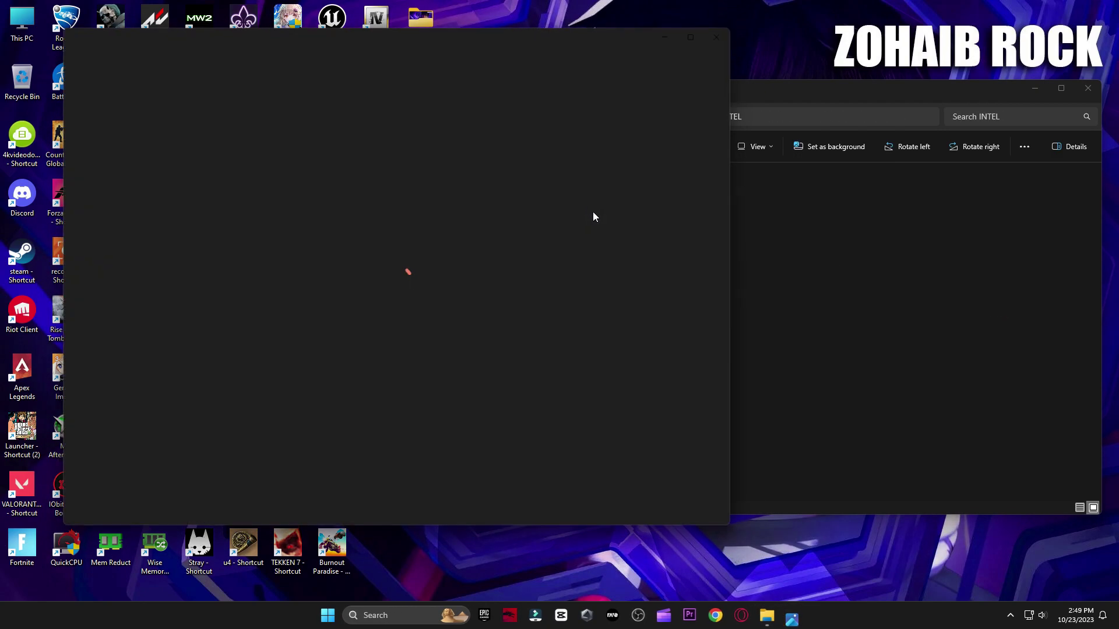
{"action": "key", "text": "Right"}
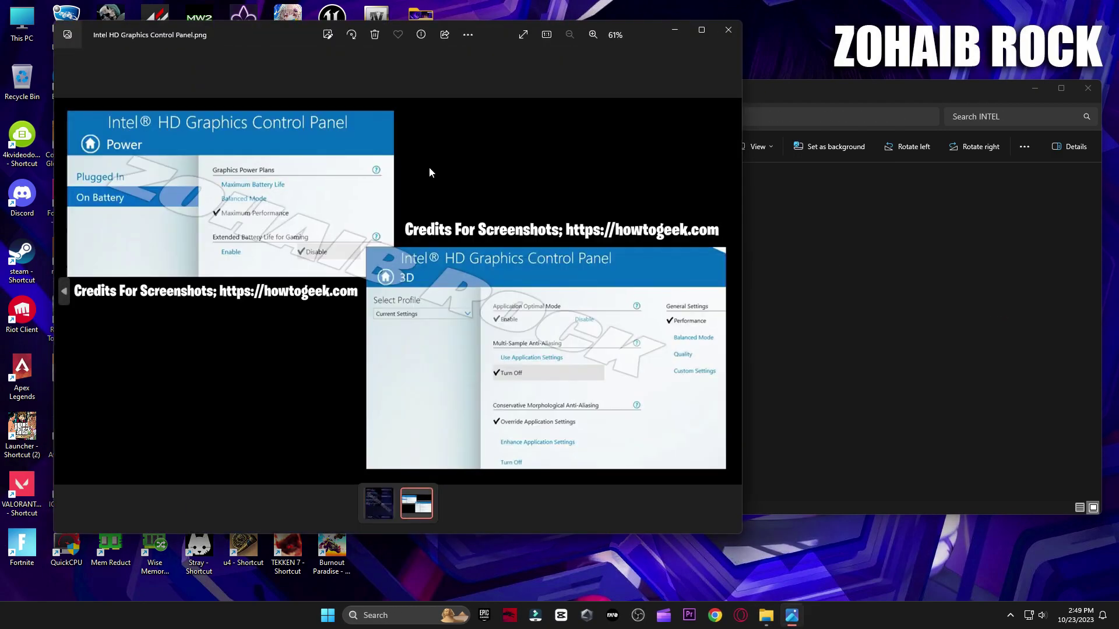
{"action": "left_click", "coordinate": [721, 30]}
Step: Open the NVIDIA folder in 2 GPU Best Settings and view the NVIDIA Settings (Manage 3D Settings) image
{"action": "key", "text": "alt+Up"}
{"action": "double_click", "coordinate": [990, 274]}
{"action": "left_click", "coordinate": [600, 218]}
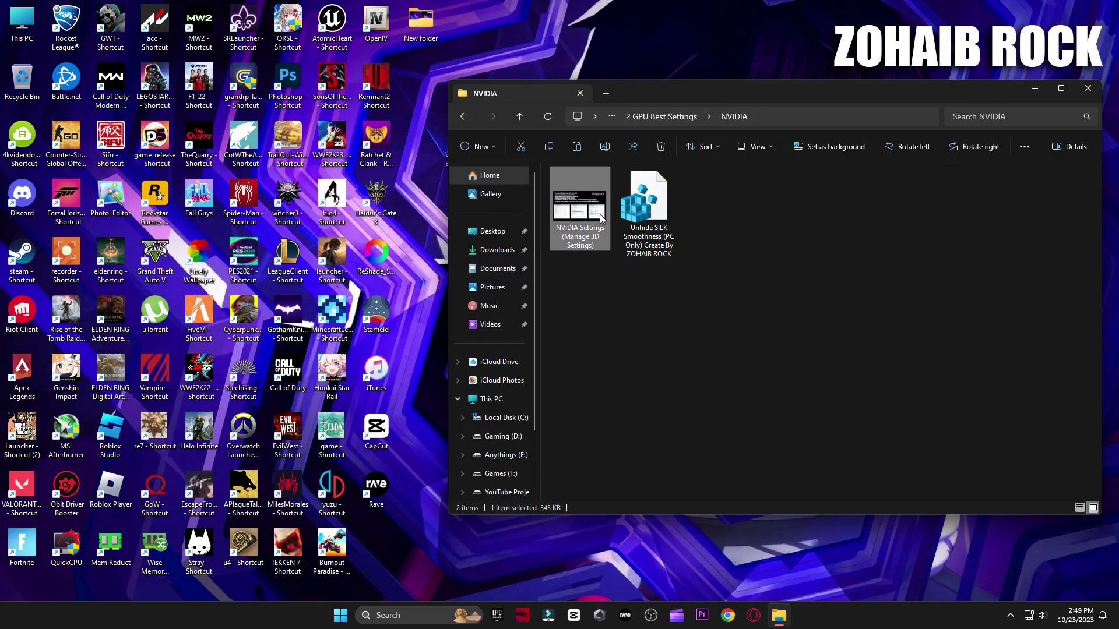
{"action": "double_click", "coordinate": [600, 227]}
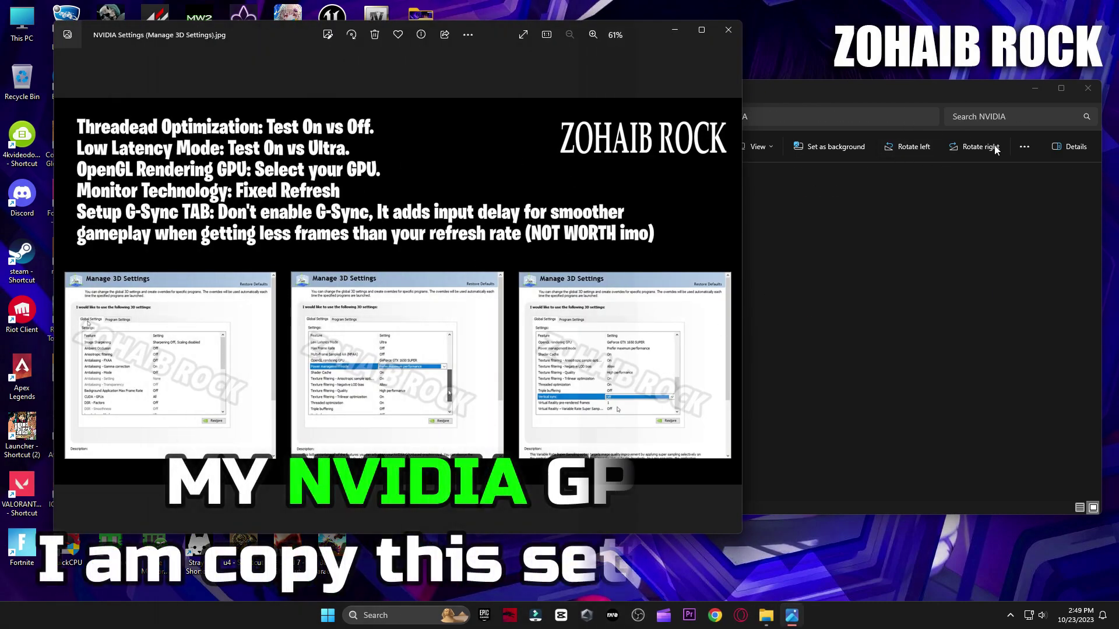
Step: Launch NVIDIA Control Panel from the desktop and close the NVIDIA folder and the settings image
{"action": "right_click", "coordinate": [965, 124]}
{"action": "left_click", "coordinate": [1067, 305]}
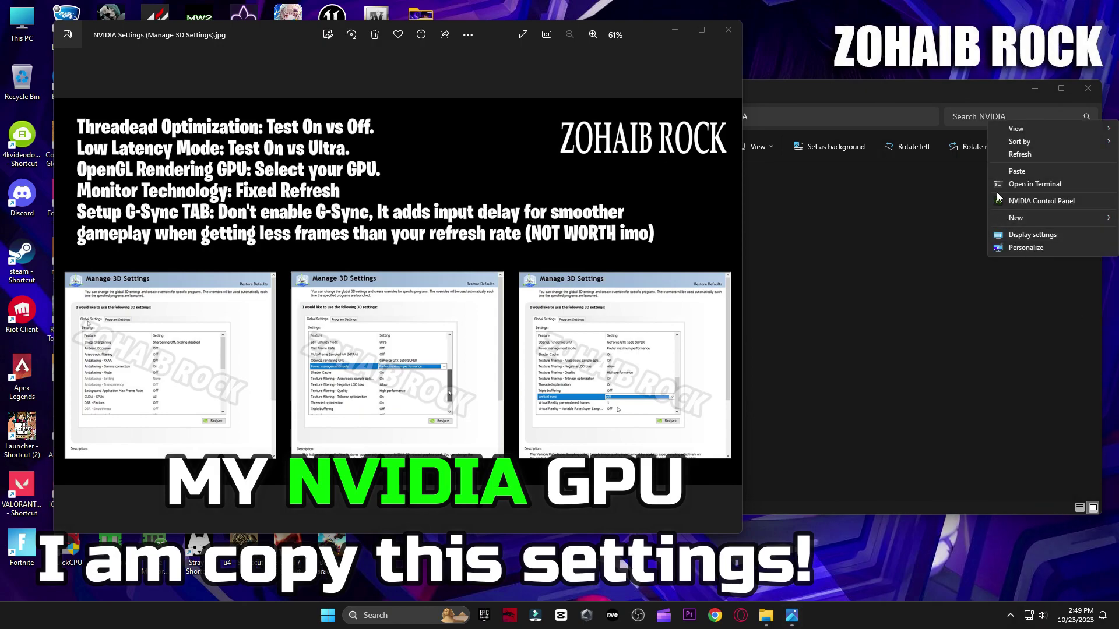
{"action": "left_click", "coordinate": [1088, 88]}
{"action": "left_click", "coordinate": [1088, 88]}
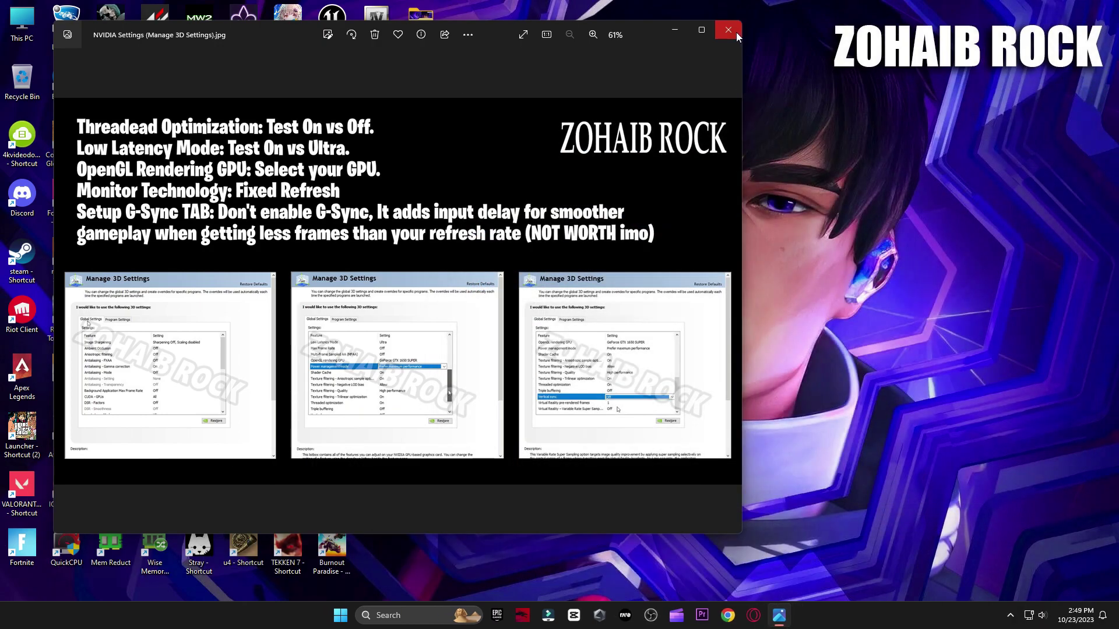
{"action": "left_click", "coordinate": [736, 33]}
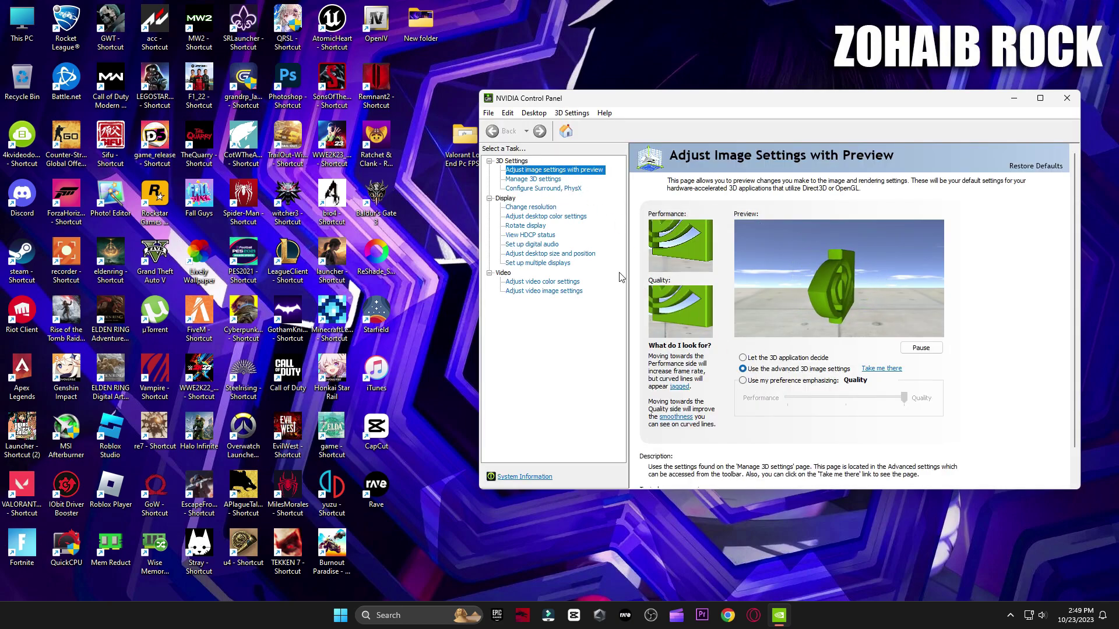
Step: Examine the full list of global Manage 3D Settings and the Surround, PhysX configuration
{"action": "left_click", "coordinate": [508, 180]}
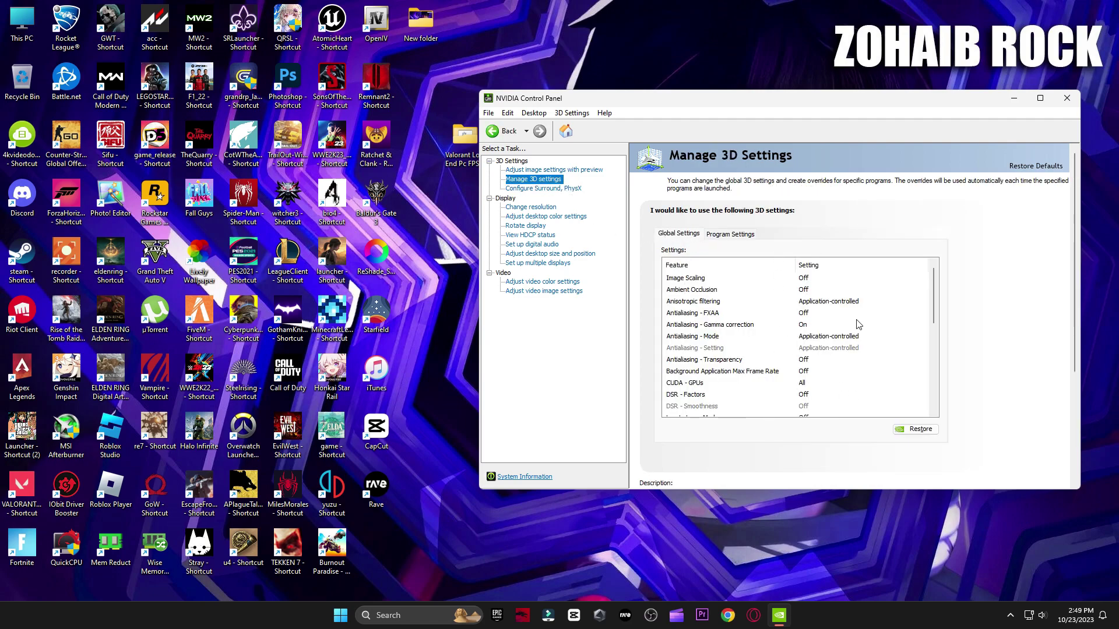
{"action": "scroll", "coordinate": [769, 377], "scroll_direction": "down", "scroll_amount": 3}
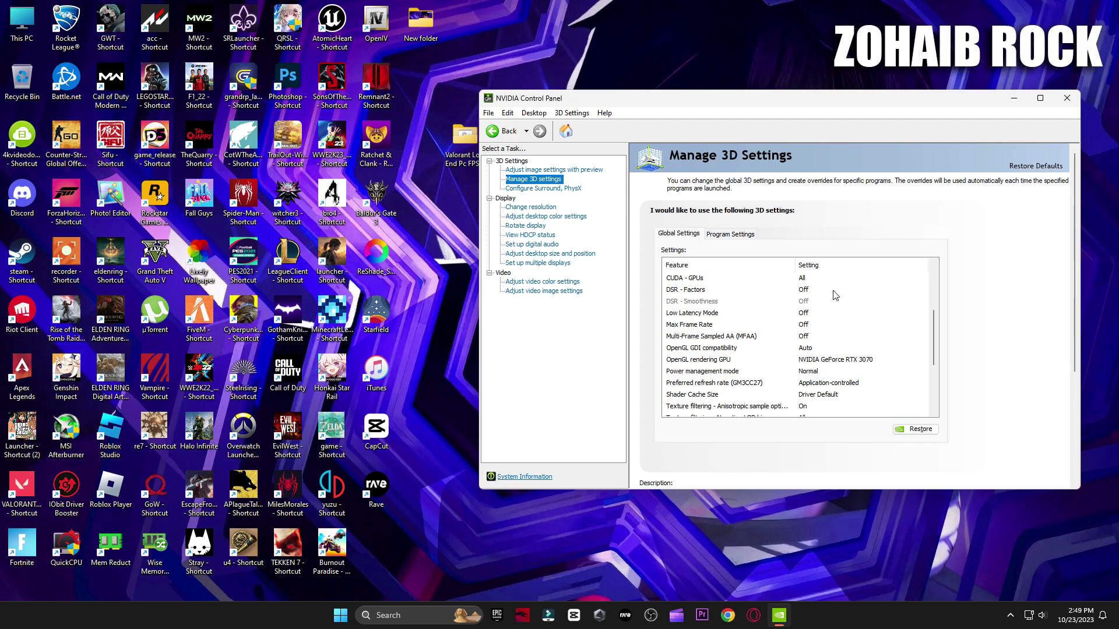
{"action": "scroll", "coordinate": [834, 296], "scroll_direction": "down", "scroll_amount": 2}
{"action": "scroll", "coordinate": [855, 347], "scroll_direction": "down", "scroll_amount": 1}
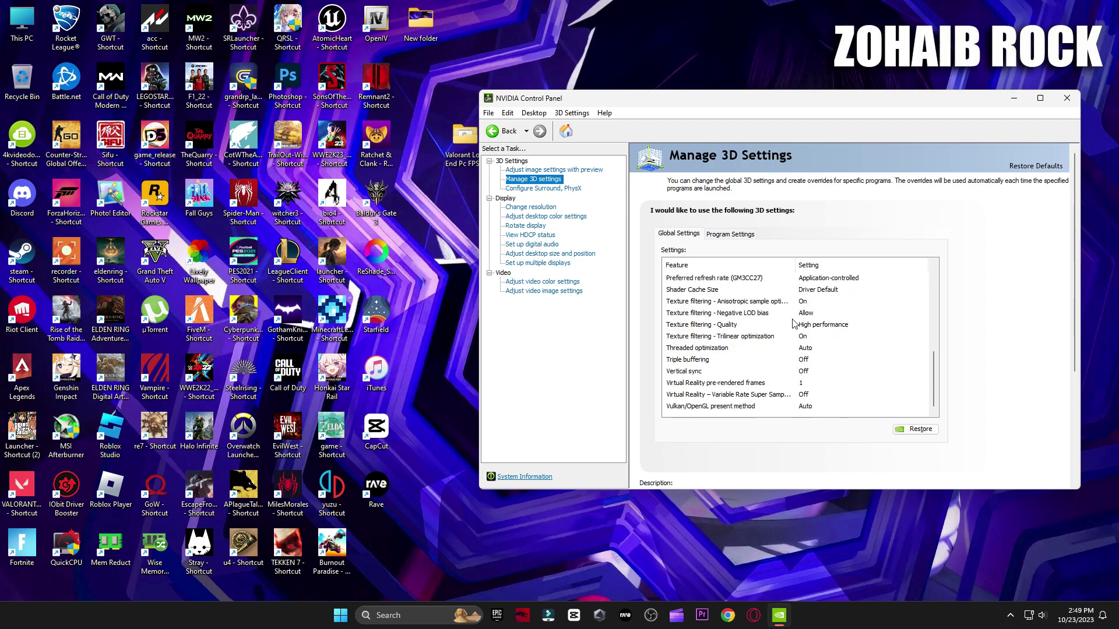
{"action": "left_click", "coordinate": [559, 190]}
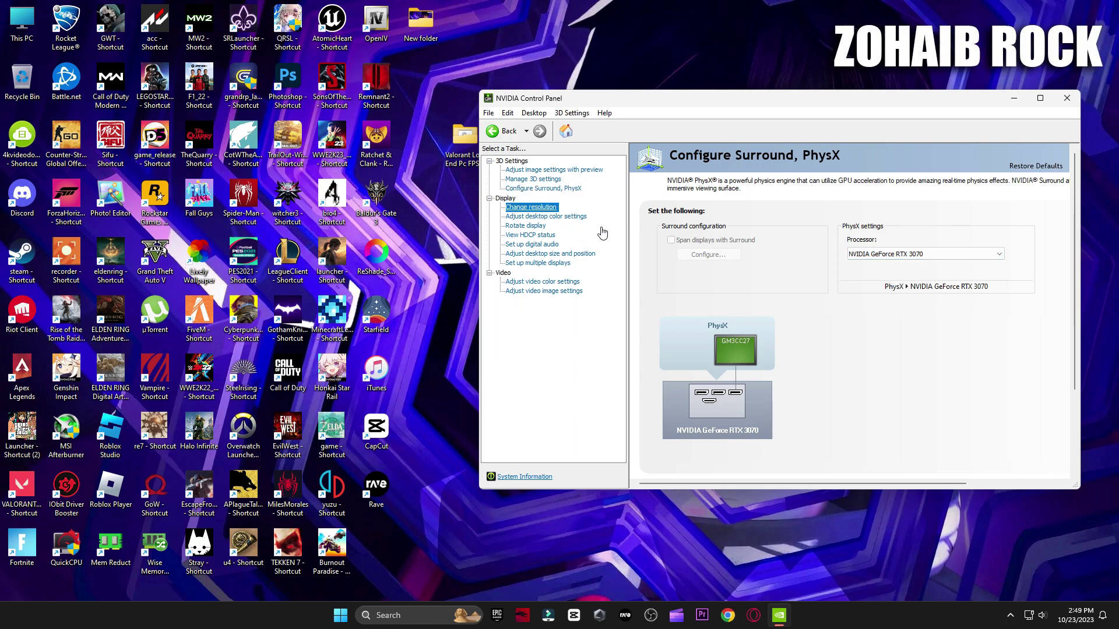
Step: Apply the 1920 × 1080 resolution at a 165Hz refresh rate with NVIDIA color settings and keep the display changes
{"action": "scroll", "coordinate": [927, 307], "scroll_direction": "down", "scroll_amount": 3}
{"action": "scroll", "coordinate": [699, 279], "scroll_direction": "down", "scroll_amount": 1}
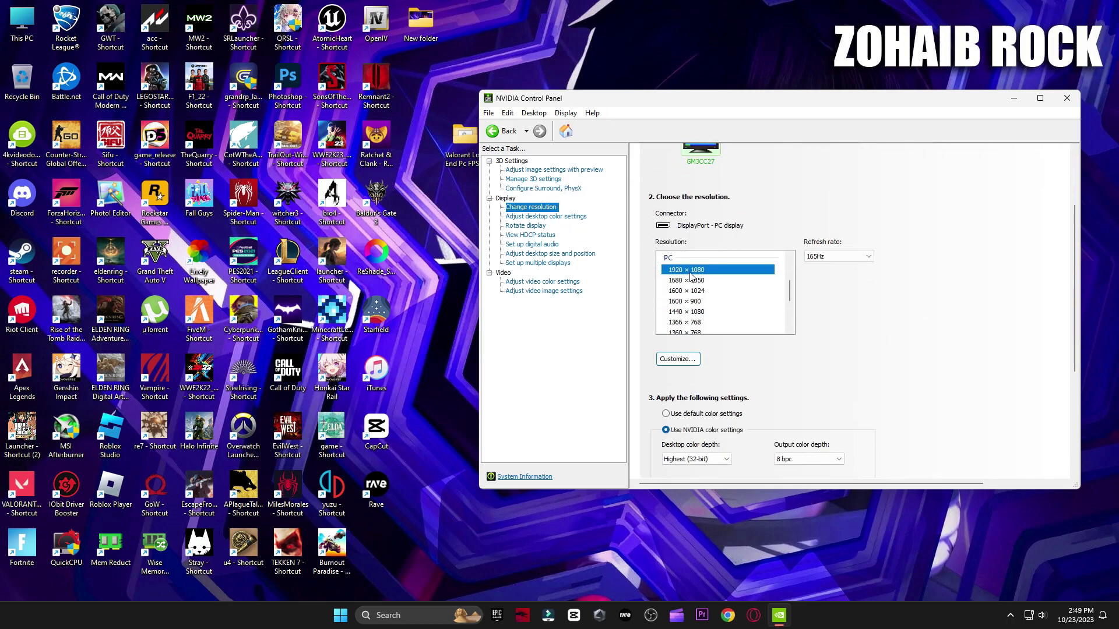
{"action": "left_click", "coordinate": [842, 260]}
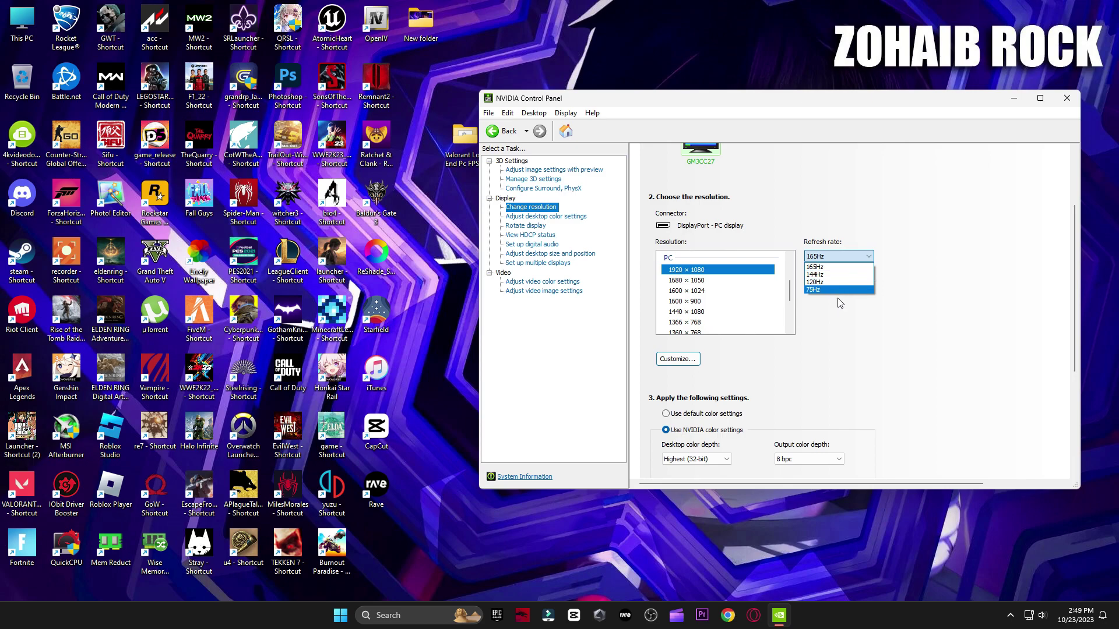
{"action": "left_click", "coordinate": [881, 274]}
{"action": "scroll", "coordinate": [874, 326], "scroll_direction": "down", "scroll_amount": 1}
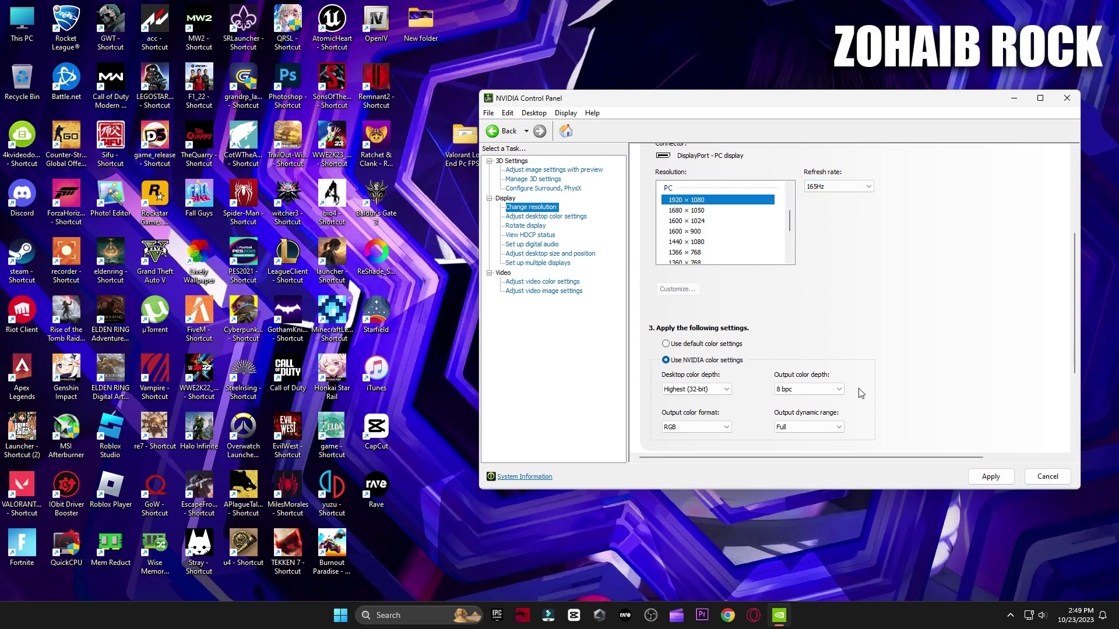
{"action": "left_click", "coordinate": [990, 476]}
{"action": "left_click", "coordinate": [845, 314]}
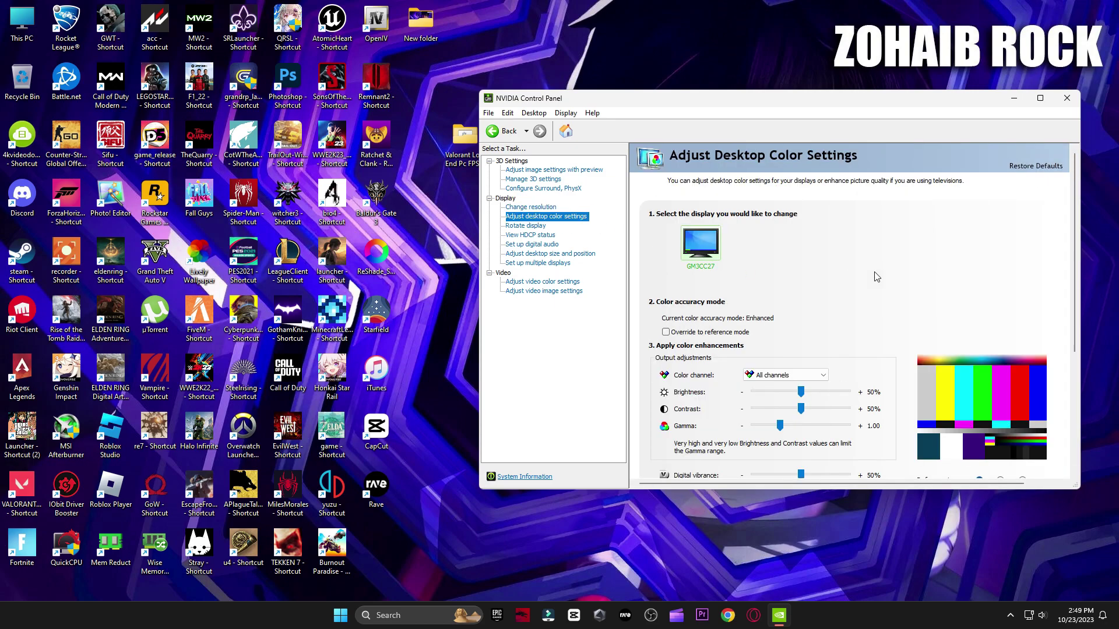
Step: Examine the desktop color, rotation, HDCP, desktop size and position, video color and video image settings
{"action": "left_click_drag", "start_coordinate": [1073, 252], "coordinate": [1073, 329]}
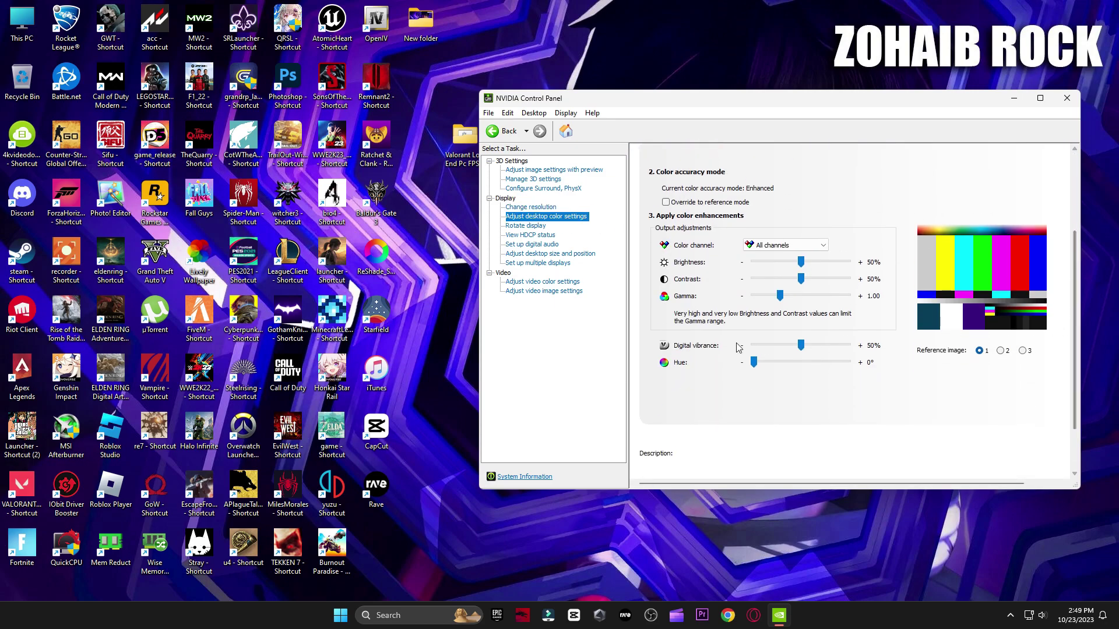
{"action": "left_click", "coordinate": [536, 228]}
{"action": "left_click", "coordinate": [540, 236]}
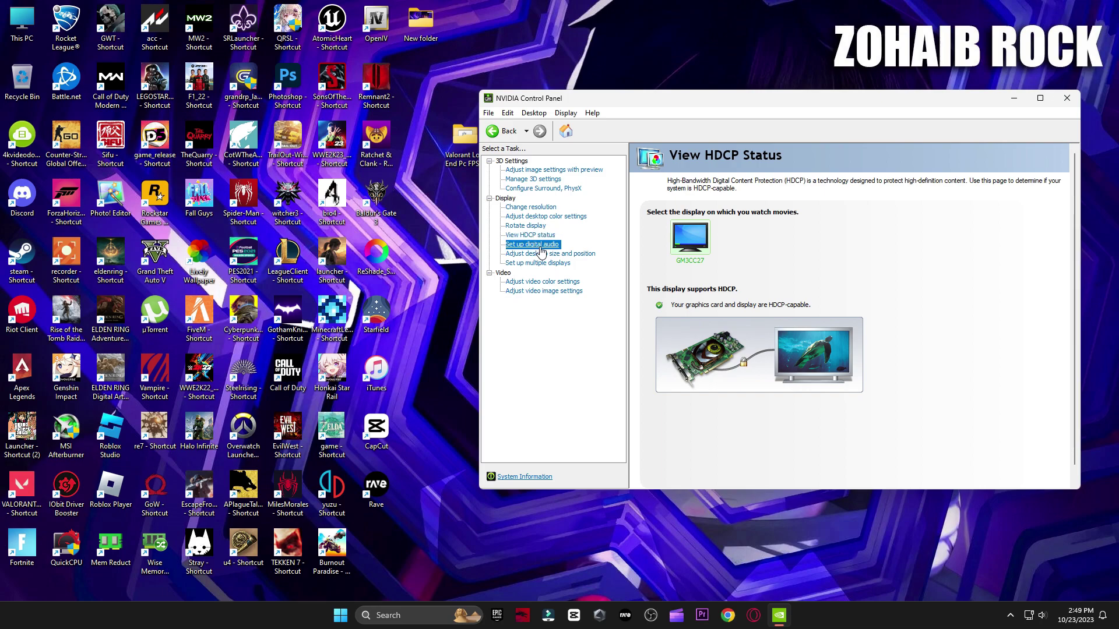
{"action": "left_click", "coordinate": [545, 264]}
{"action": "left_click", "coordinate": [545, 256]}
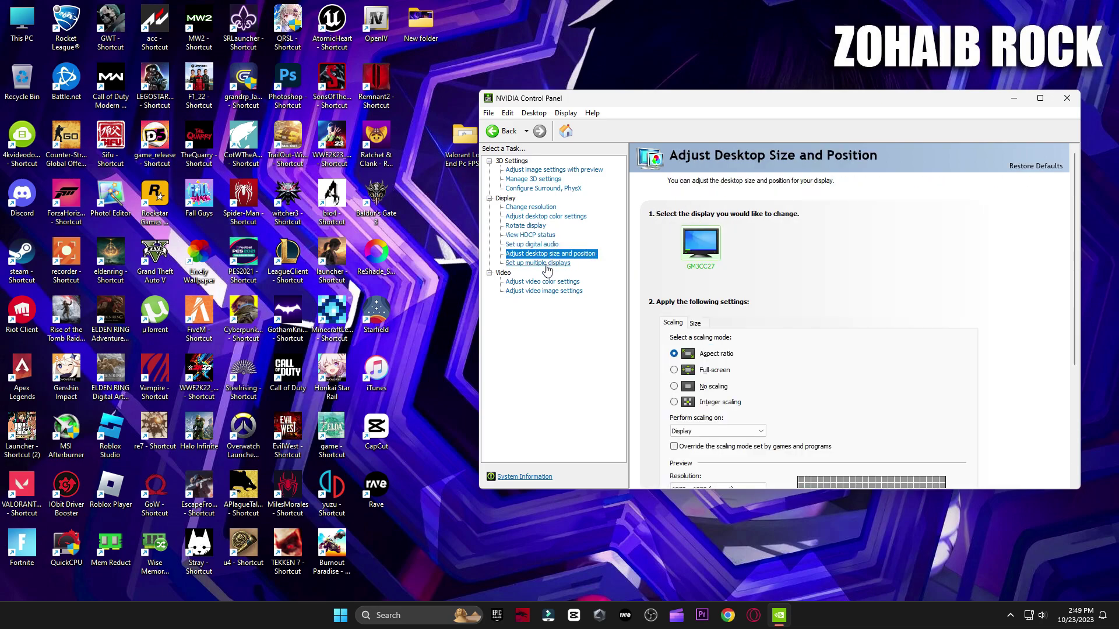
{"action": "scroll", "coordinate": [926, 297], "scroll_direction": "down", "scroll_amount": 1}
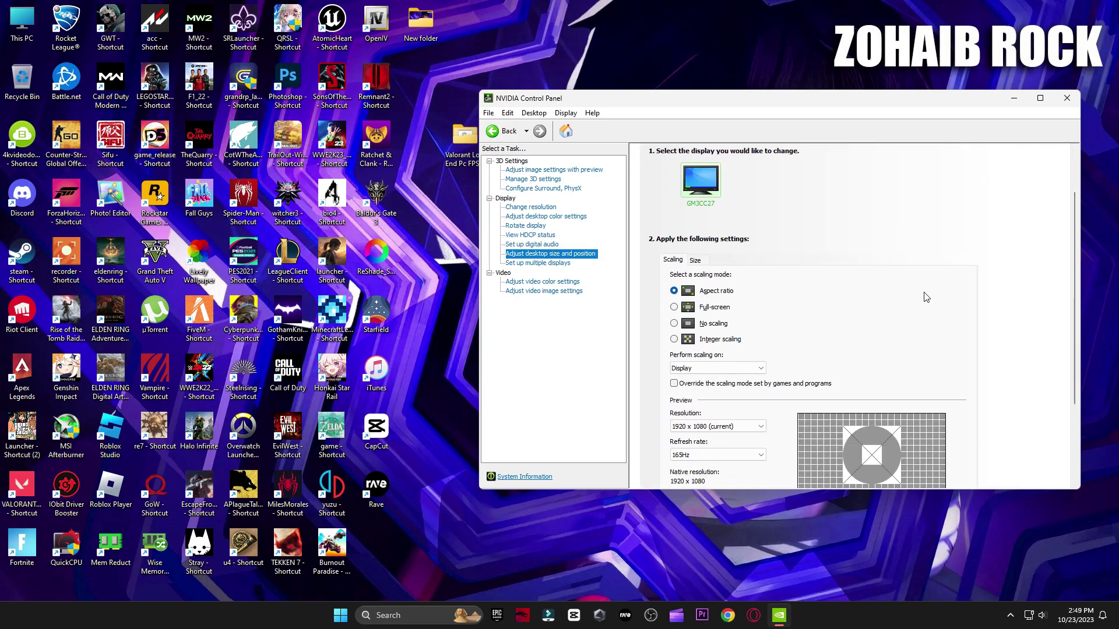
{"action": "left_click", "coordinate": [542, 282]}
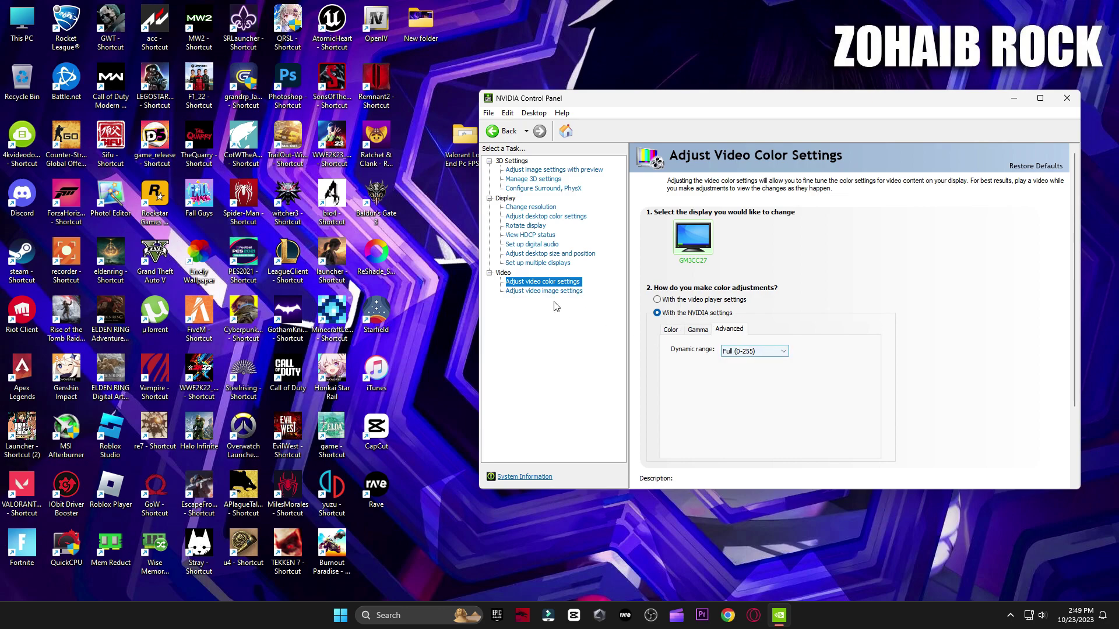
{"action": "left_click", "coordinate": [545, 291]}
{"action": "left_click", "coordinate": [554, 169]}
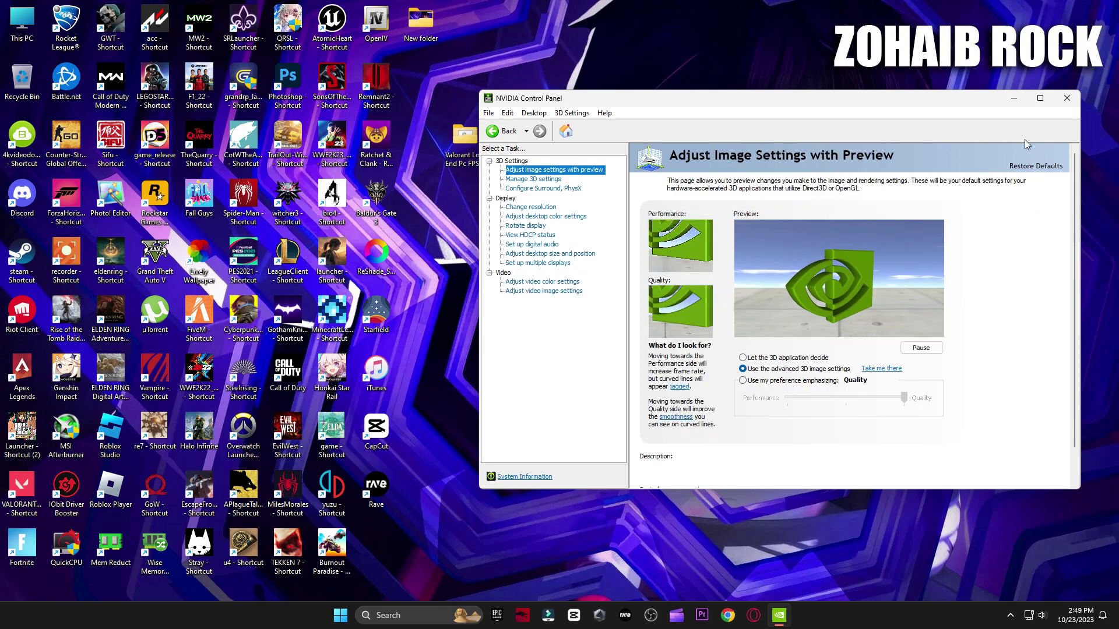
Step: Close NVIDIA Control Panel and open the boost pack's 3 Power Plan folder down to Quick-CPU's 64bit installer folder
{"action": "left_click", "coordinate": [1067, 98]}
{"action": "double_click", "coordinate": [472, 140]}
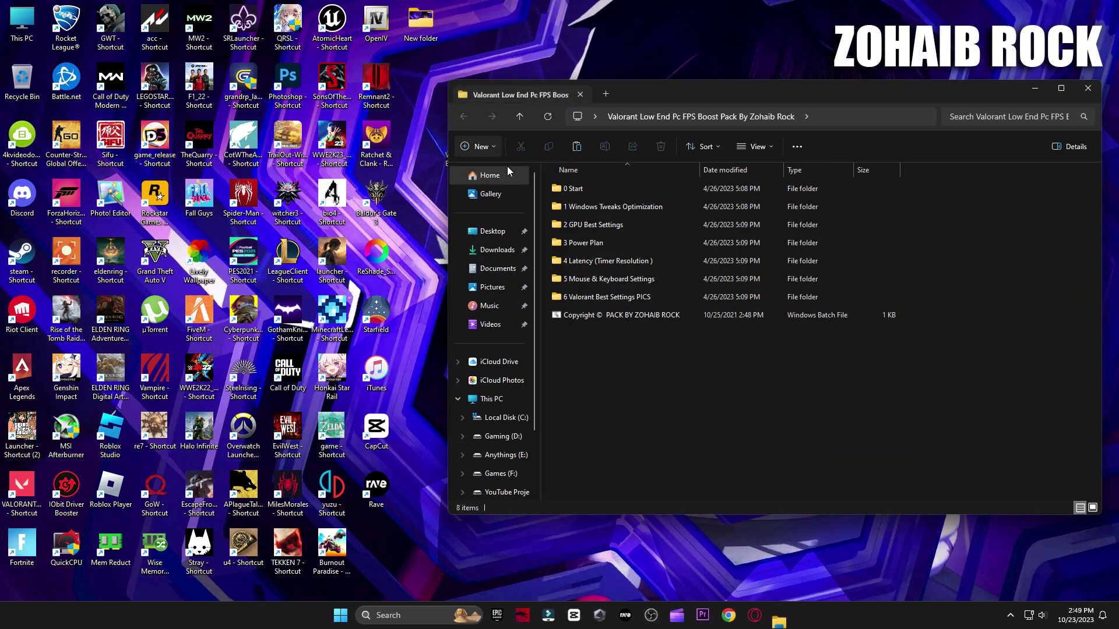
{"action": "double_click", "coordinate": [578, 247]}
{"action": "double_click", "coordinate": [572, 189]}
{"action": "double_click", "coordinate": [579, 209]}
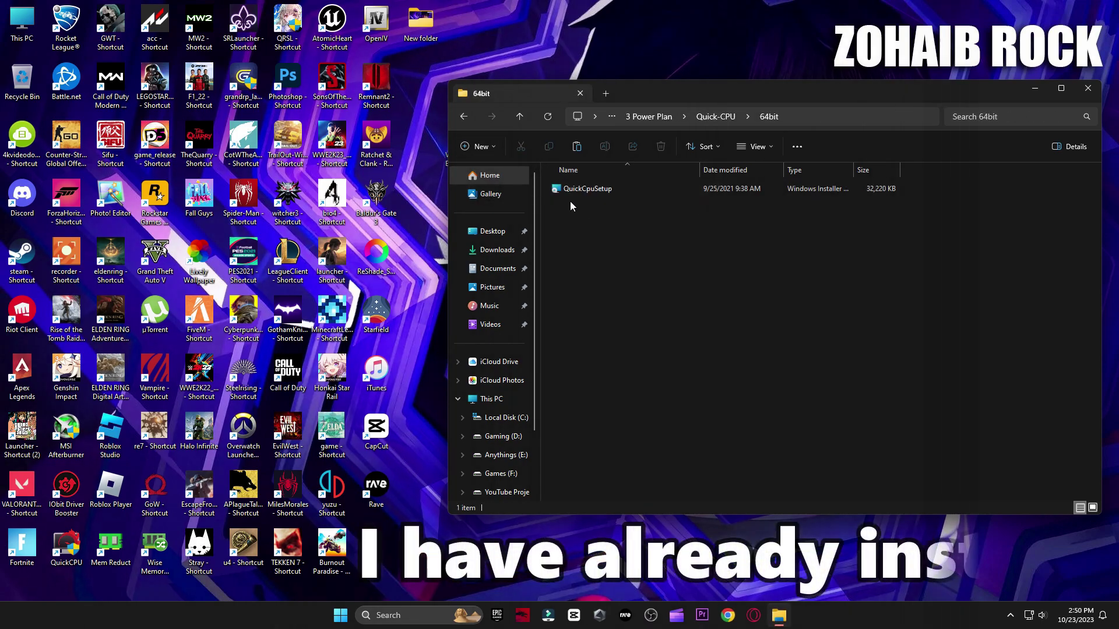
Step: Launch Quick CPU, apply the High performance system power plan and close the program
{"action": "left_click", "coordinate": [56, 544]}
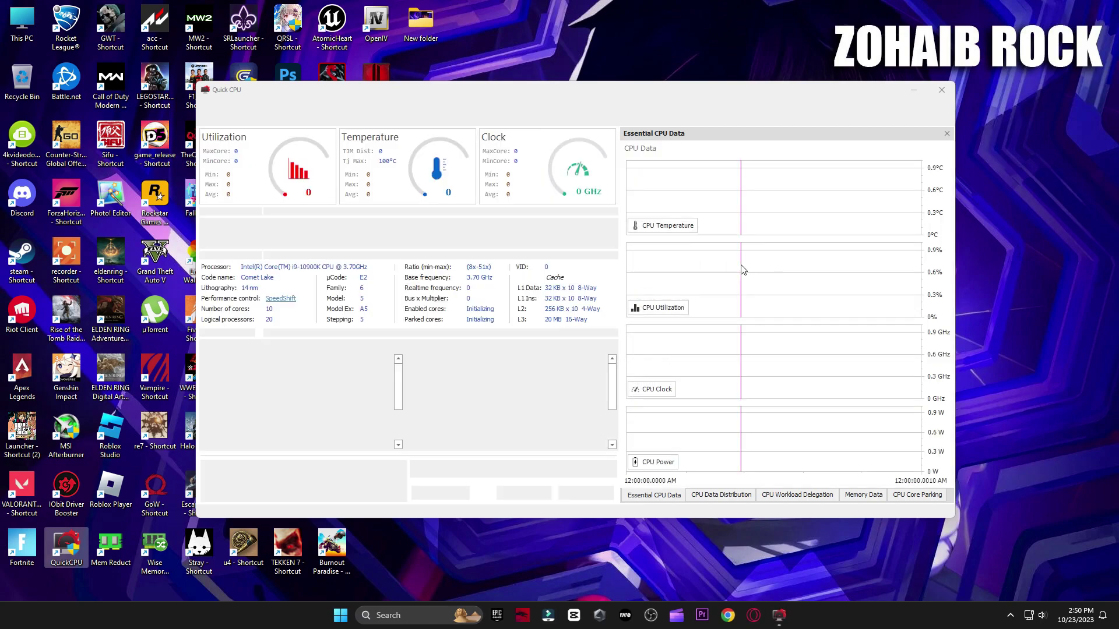
{"action": "left_click_drag", "start_coordinate": [735, 88], "coordinate": [887, 87]}
{"action": "left_click", "coordinate": [507, 225]}
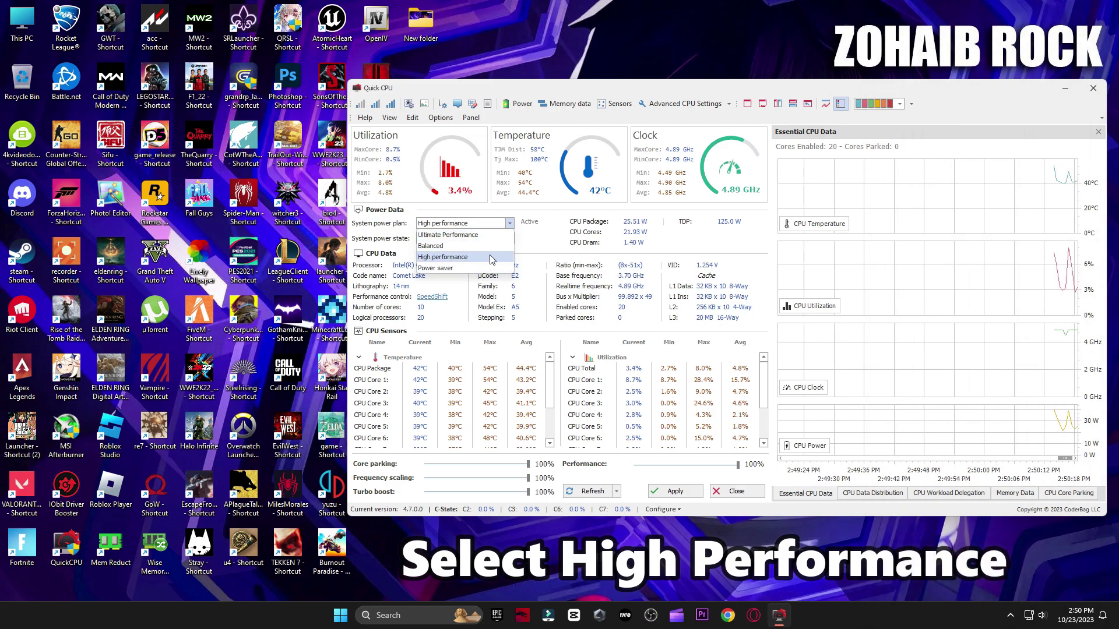
{"action": "left_click", "coordinate": [448, 258]}
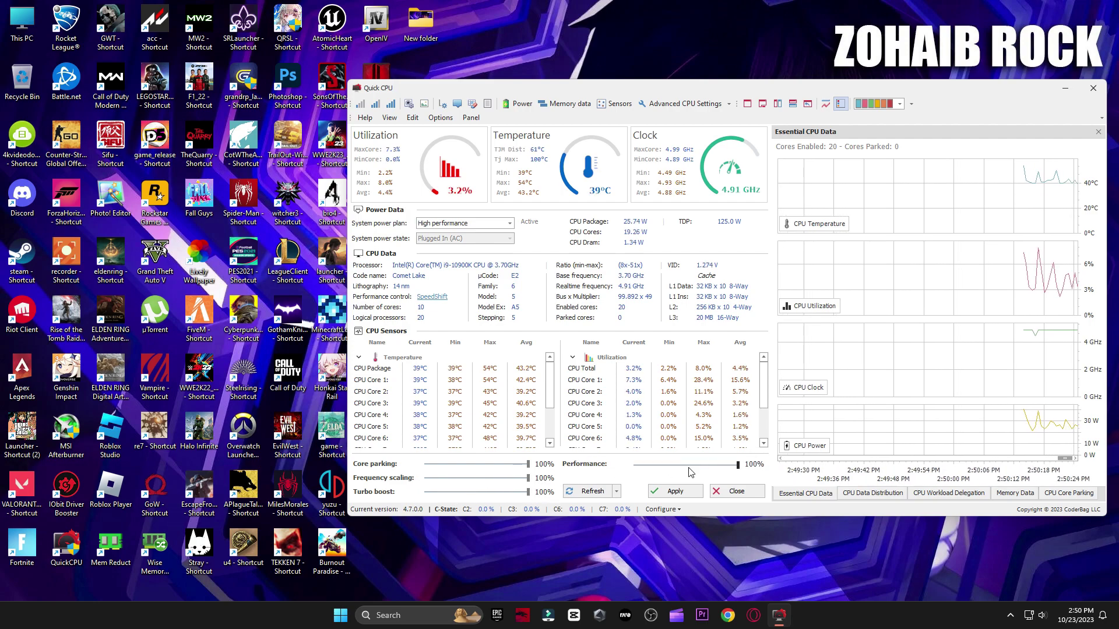
{"action": "left_click", "coordinate": [676, 491]}
{"action": "left_click", "coordinate": [795, 335]}
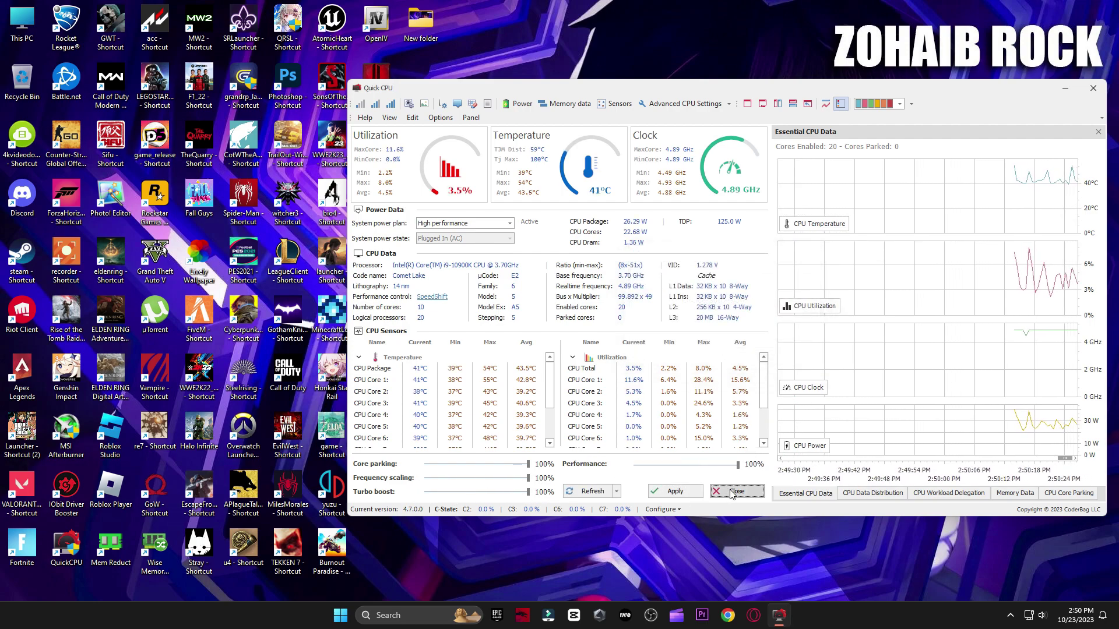
{"action": "left_click", "coordinate": [737, 491]}
Step: Find the Windows power plan settings, check the preferred and additional plans, and close Power Options
{"action": "left_click", "coordinate": [414, 616]}
{"action": "type", "text": "power"}
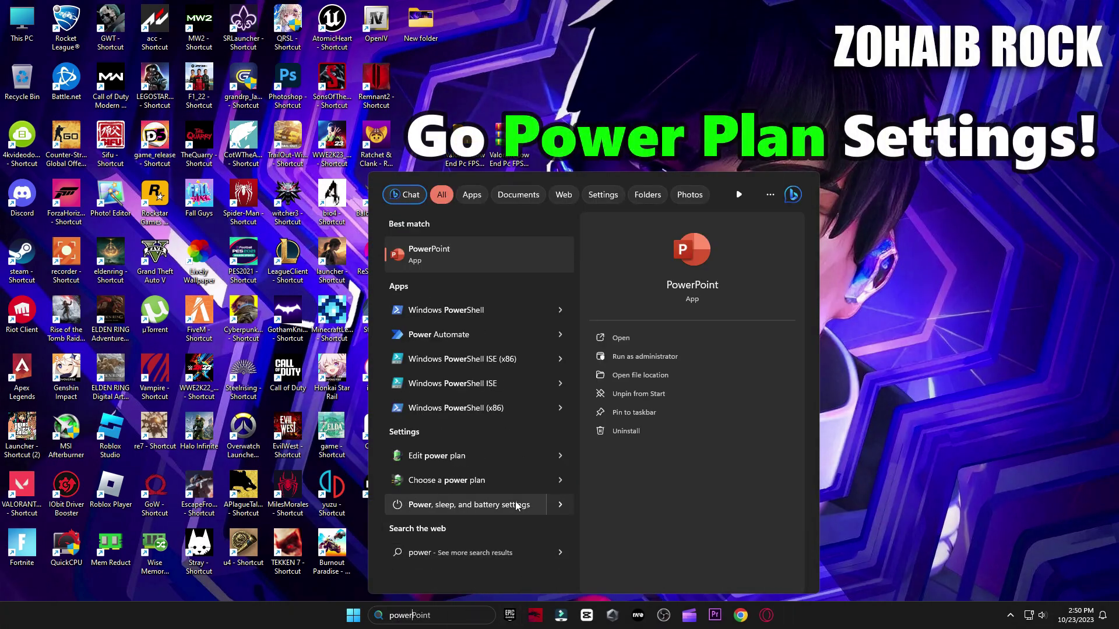
{"action": "left_click", "coordinate": [465, 481]}
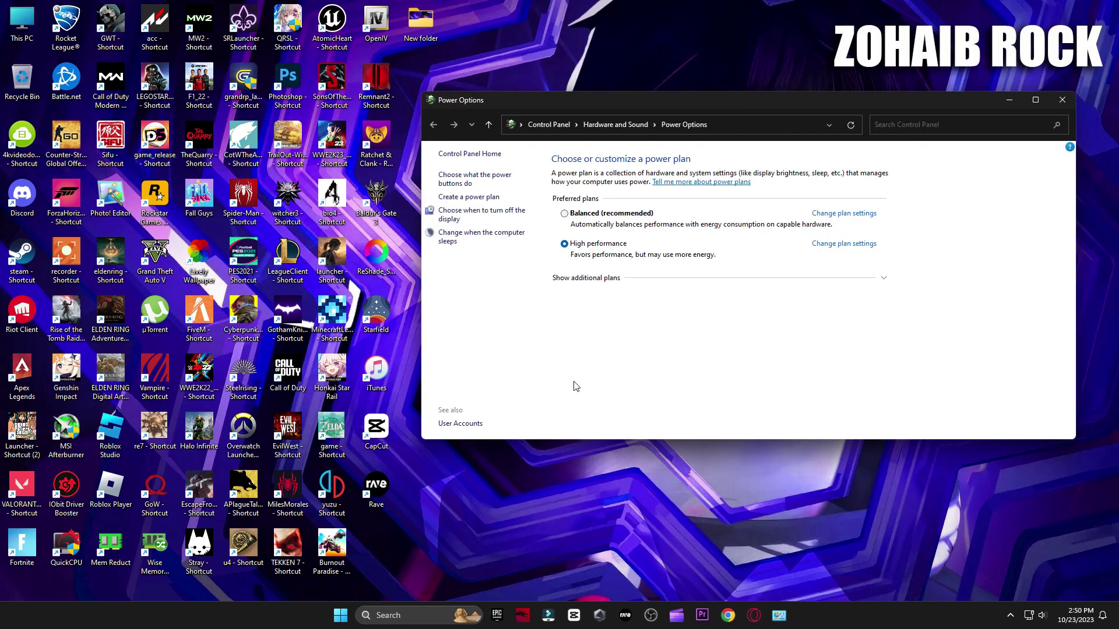
{"action": "left_click", "coordinate": [884, 279]}
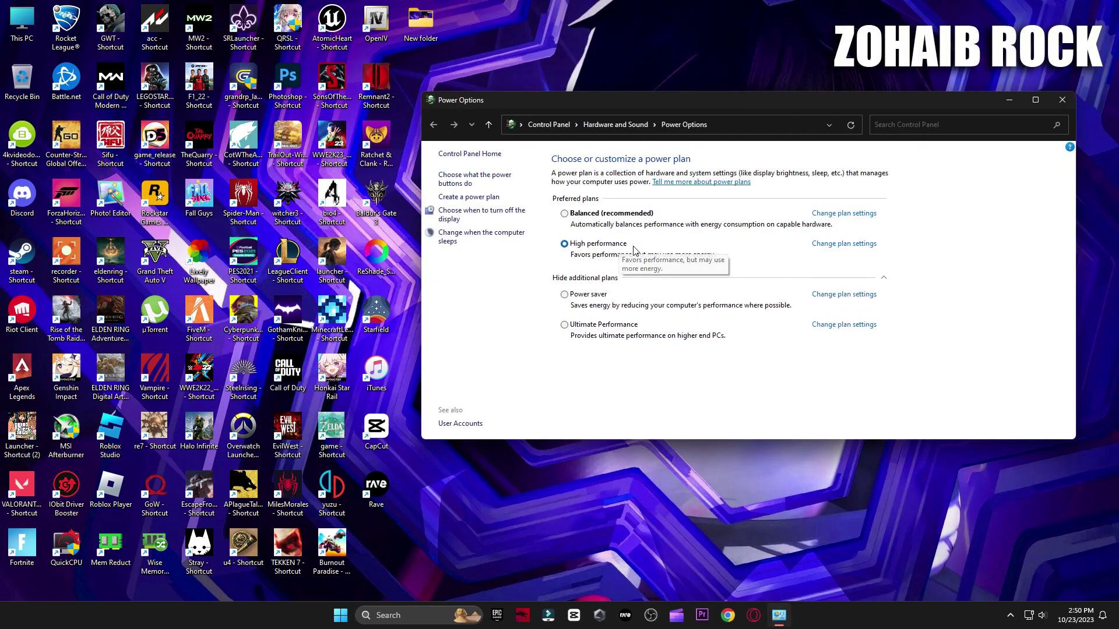
{"action": "left_click", "coordinate": [1062, 99]}
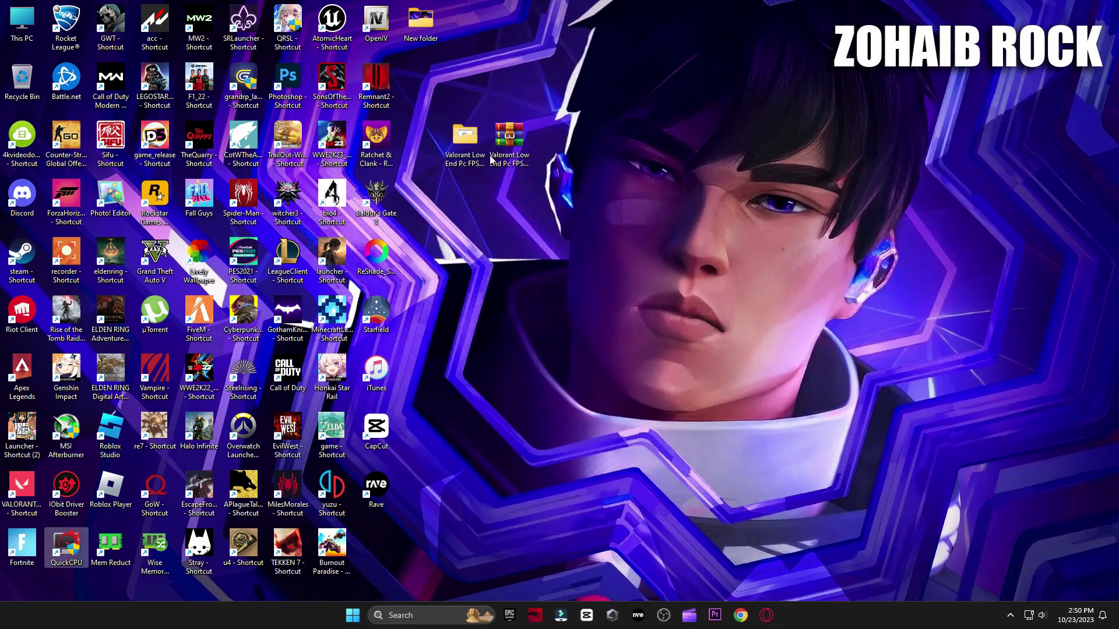
Step: Run Timer Resolution from the boost pack's 4 Latency (Timer Resolution ) folder, set it to Maximum and keep it running minimized
{"action": "double_click", "coordinate": [503, 157]}
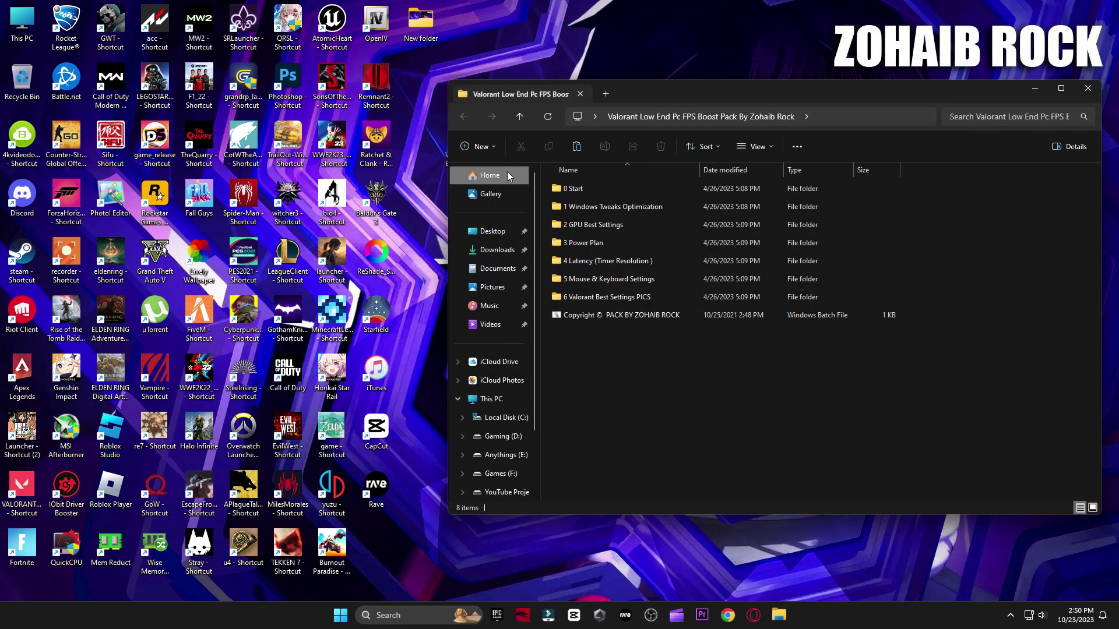
{"action": "double_click", "coordinate": [604, 262]}
{"action": "double_click", "coordinate": [591, 188]}
{"action": "left_click_drag", "start_coordinate": [564, 251], "coordinate": [829, 229]}
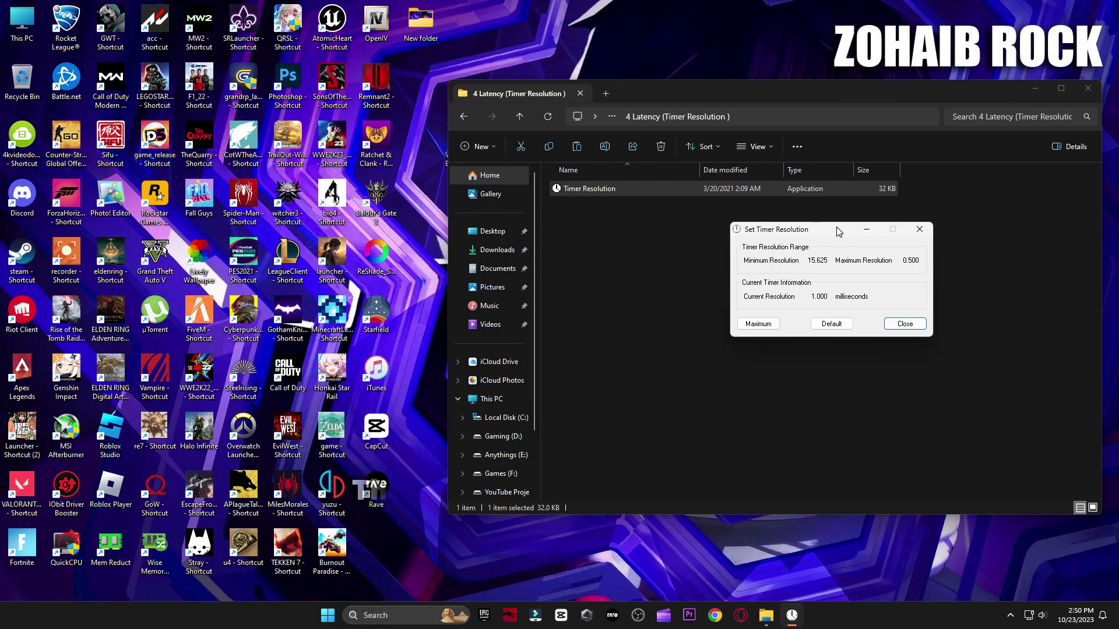
{"action": "left_click", "coordinate": [758, 327]}
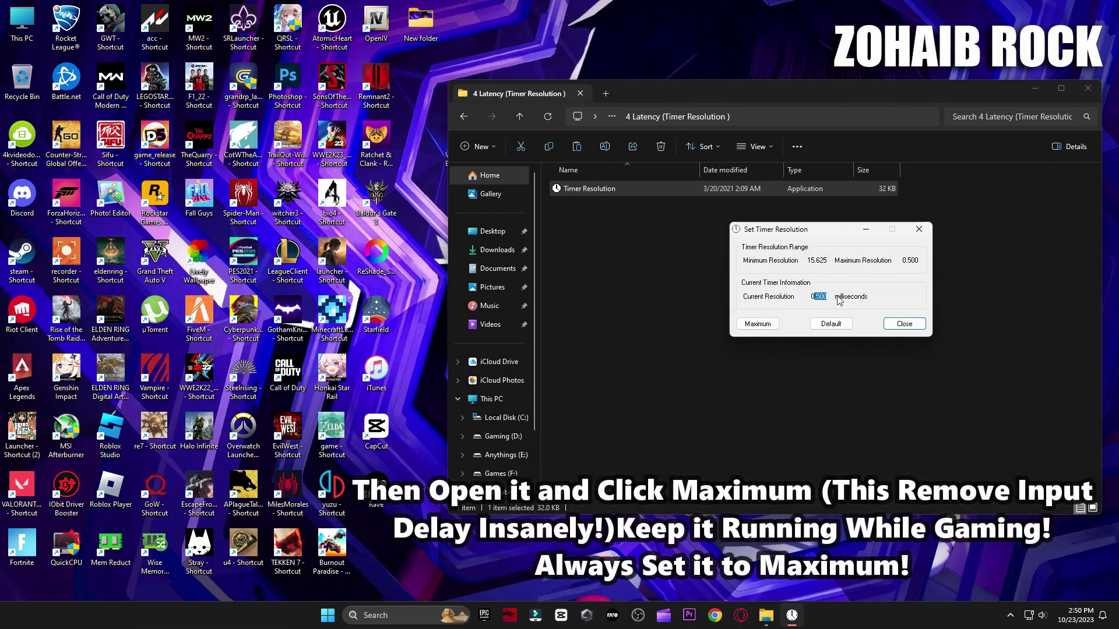
{"action": "left_click", "coordinate": [866, 230]}
Step: Open M1 Mouse Acceleration from the 5 Mouse & Keyboard Settings folder and apply the pointer options with Enhance pointer precision off
{"action": "left_click", "coordinate": [464, 116]}
{"action": "double_click", "coordinate": [591, 276]}
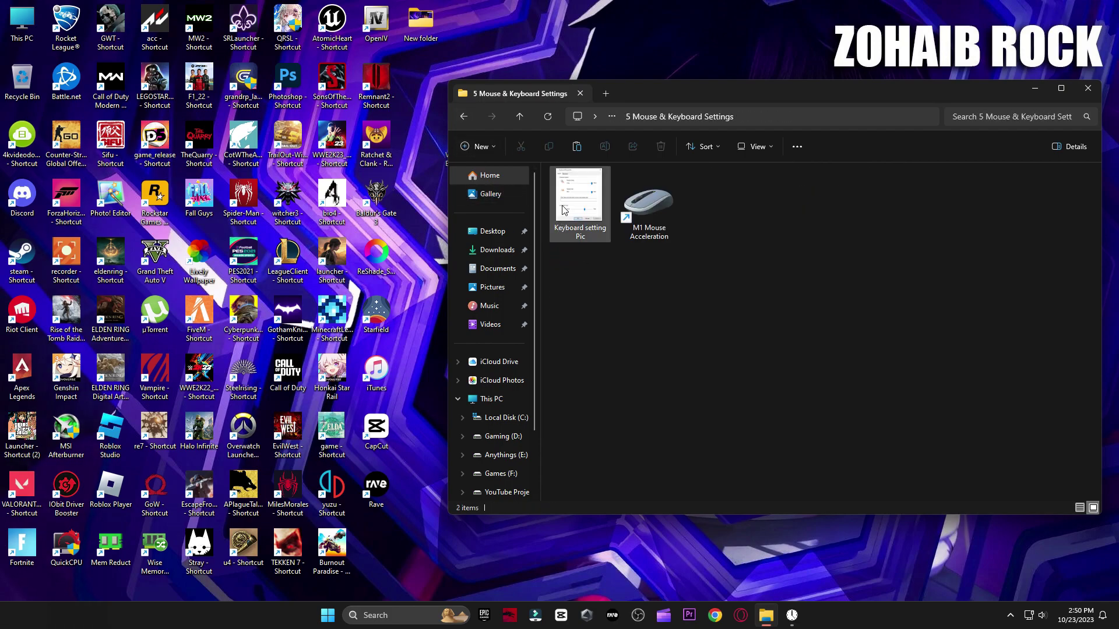
{"action": "double_click", "coordinate": [649, 204]}
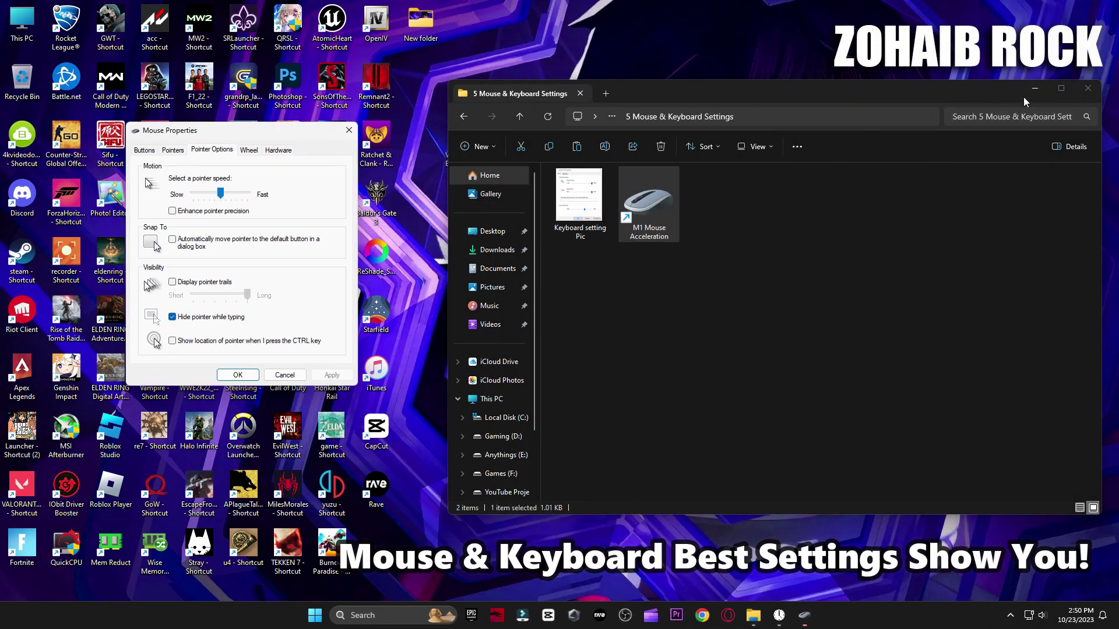
{"action": "left_click", "coordinate": [1035, 89]}
{"action": "left_click_drag", "start_coordinate": [277, 130], "coordinate": [752, 132]}
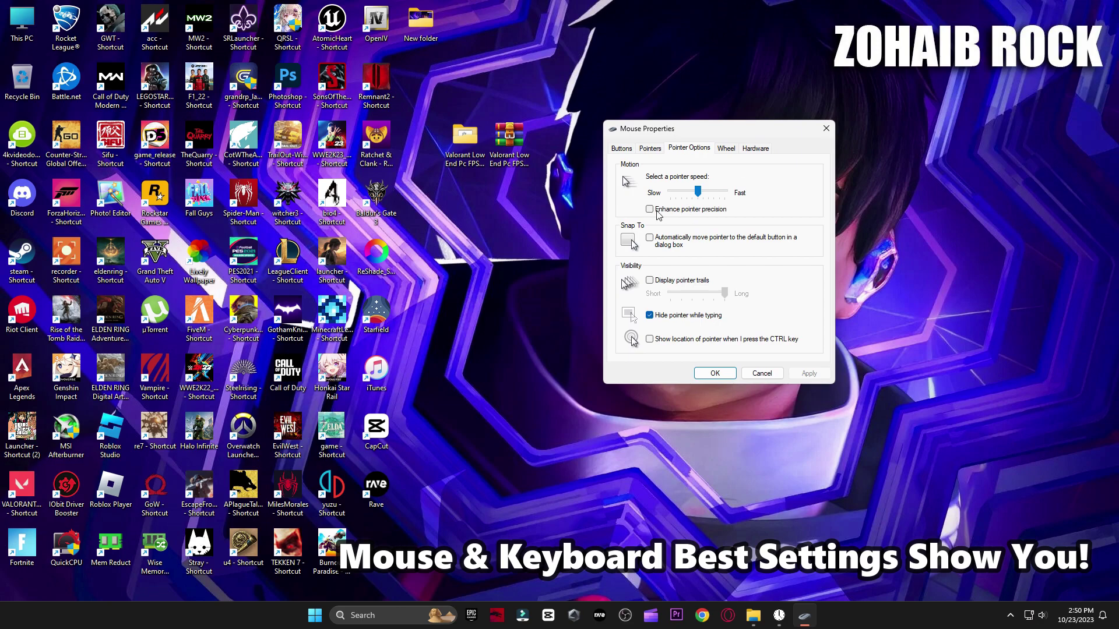
{"action": "left_click", "coordinate": [666, 210]}
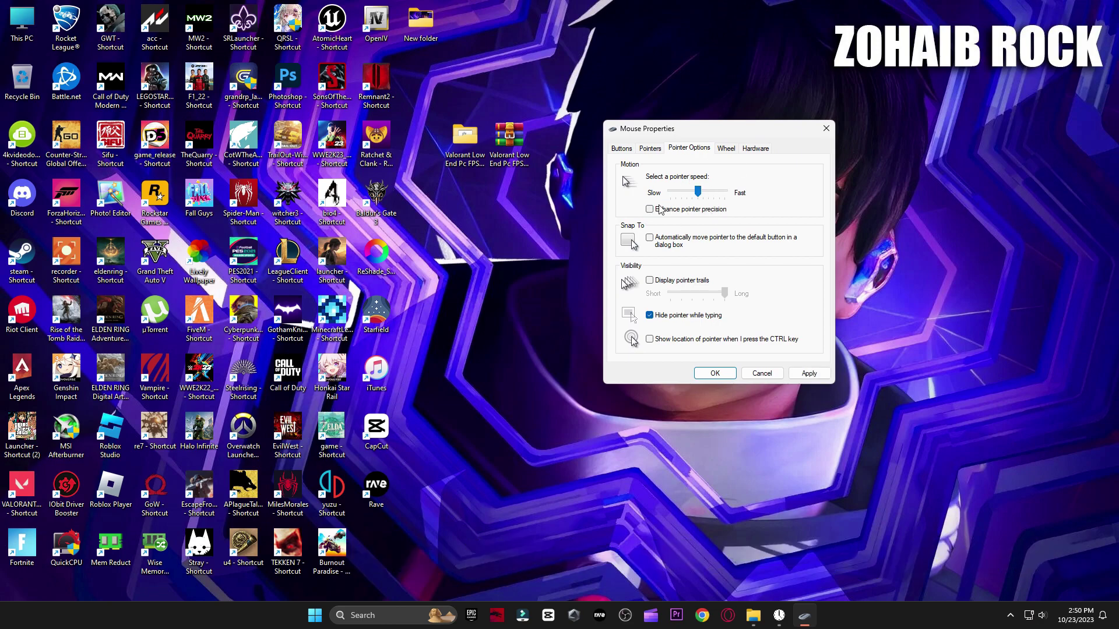
{"action": "left_click", "coordinate": [621, 149]}
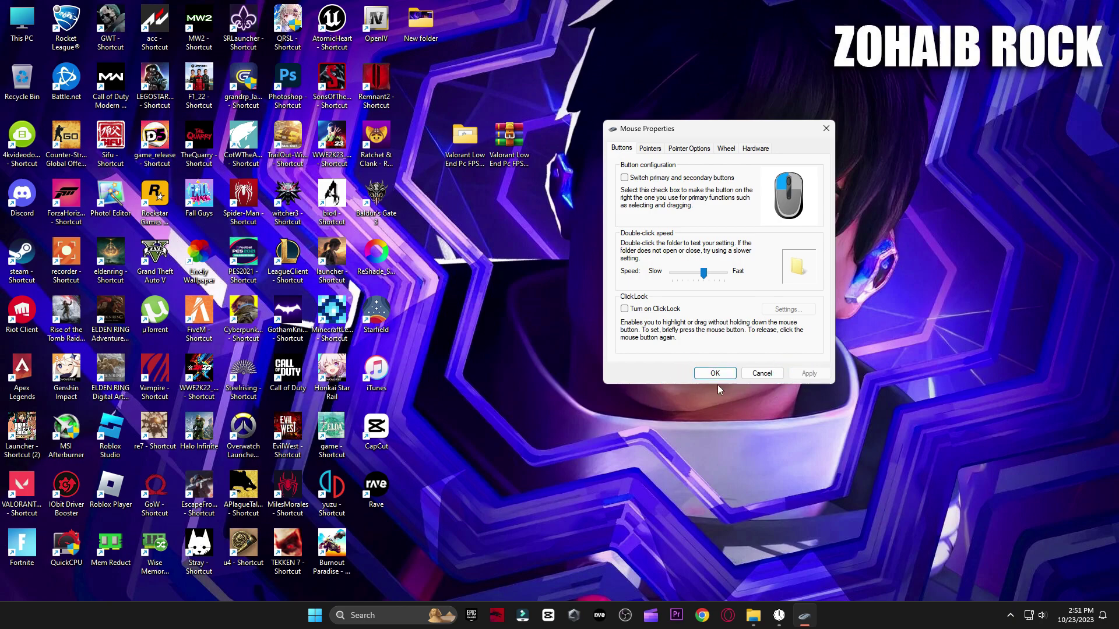
Step: Compare the Windows Keyboard Properties repeat delay, repeat rate and cursor blink rate with the Keyboard setting Pic, and close both
{"action": "left_click", "coordinate": [753, 615]}
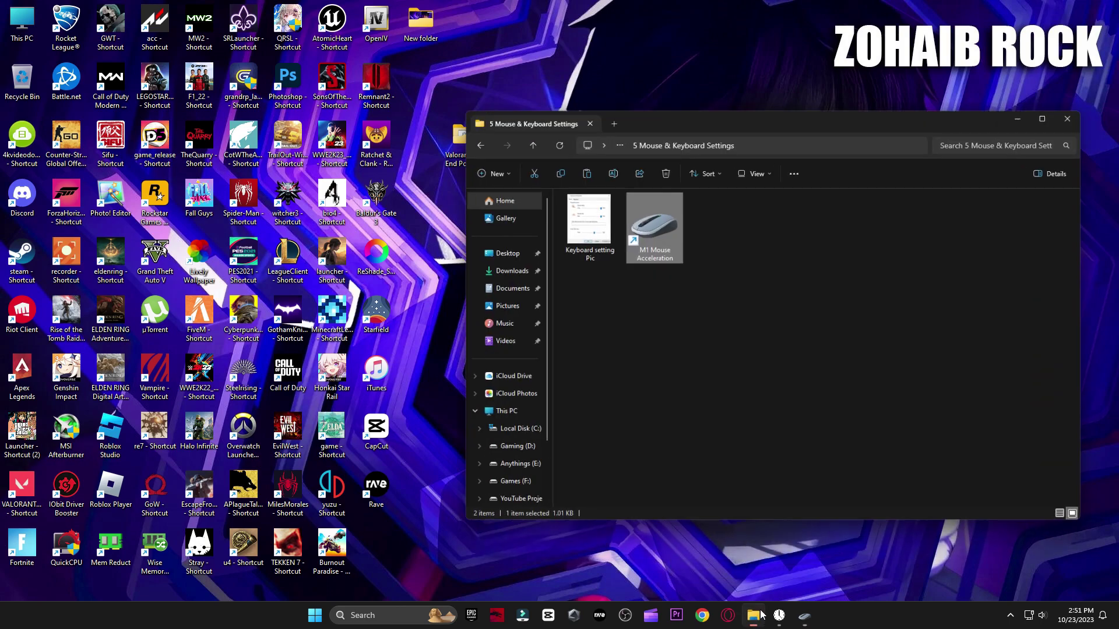
{"action": "double_click", "coordinate": [571, 222]}
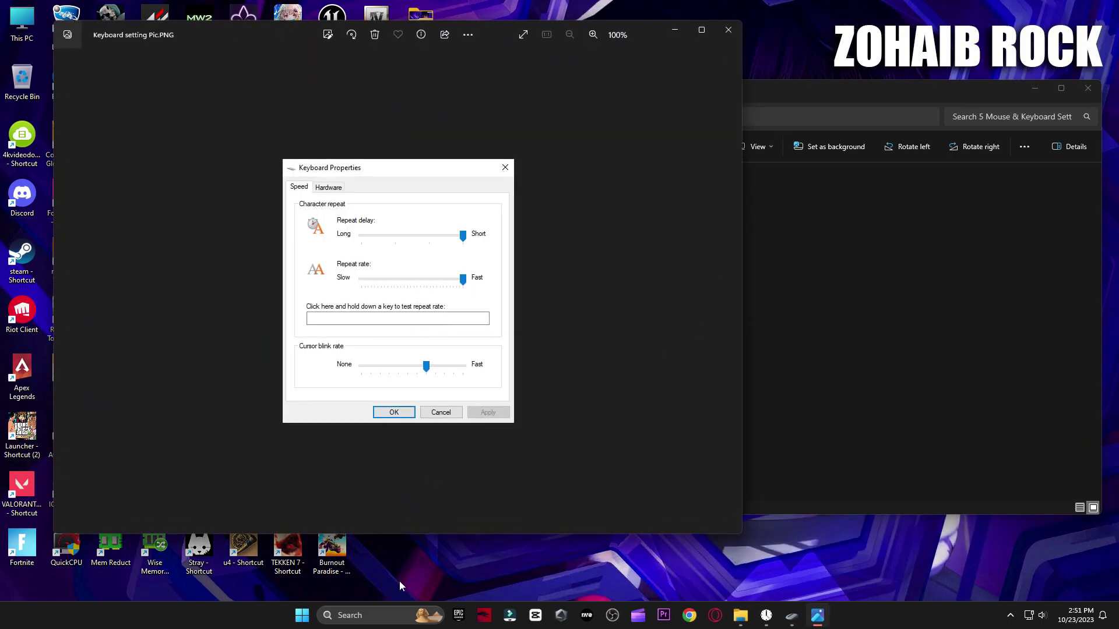
{"action": "left_click", "coordinate": [387, 618]}
{"action": "type", "text": "keyboard"}
{"action": "left_click", "coordinate": [411, 245]}
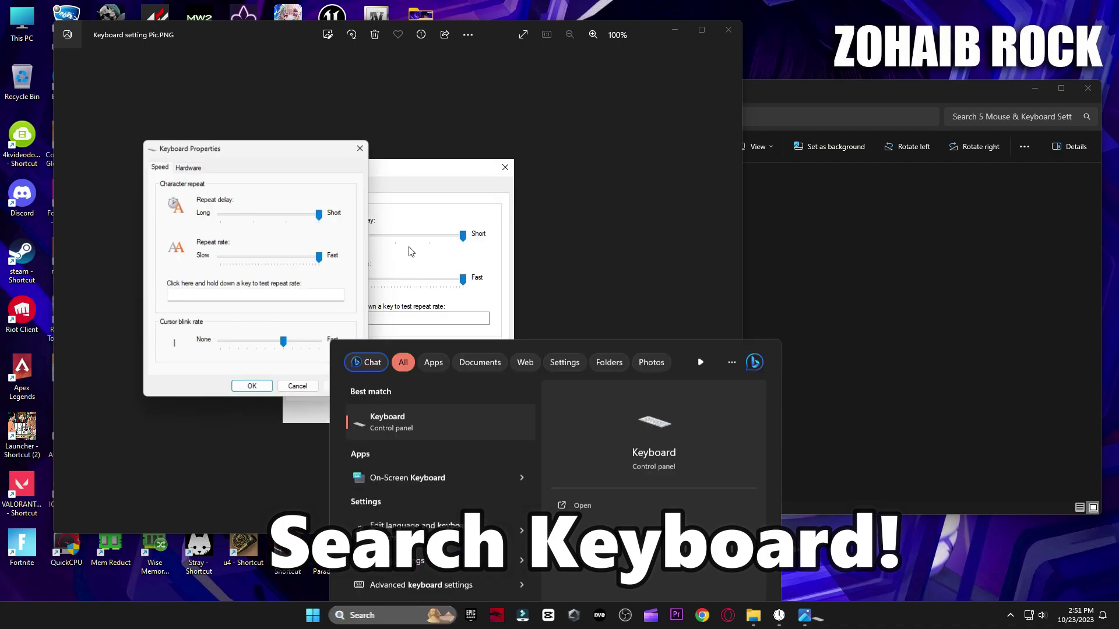
{"action": "left_click_drag", "start_coordinate": [297, 149], "coordinate": [678, 172]}
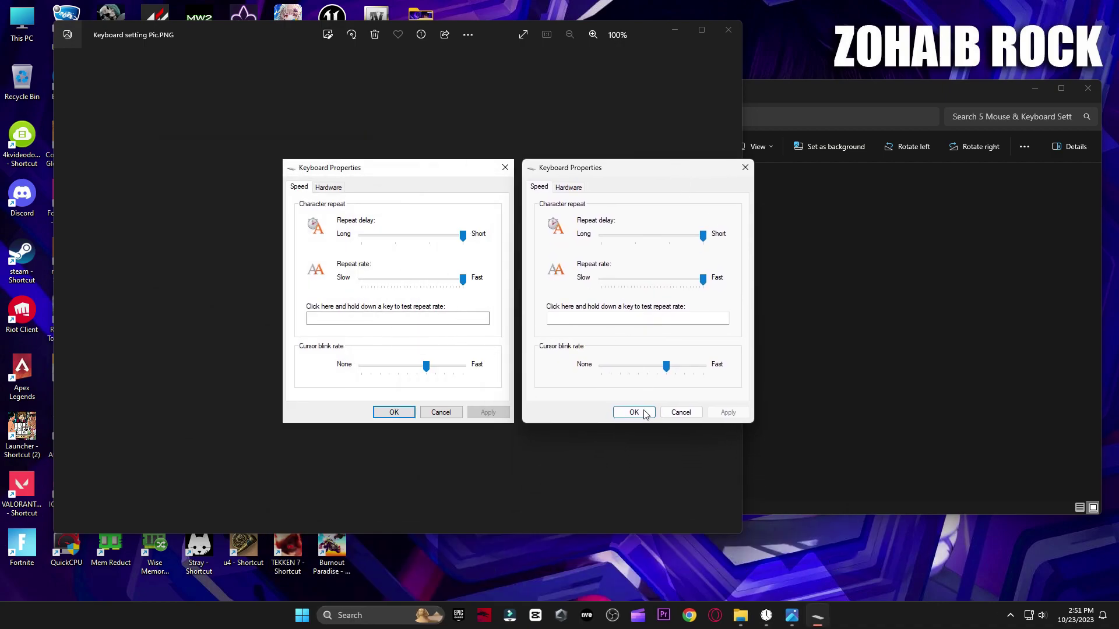
{"action": "key", "text": "Escape"}
{"action": "left_click", "coordinate": [733, 32]}
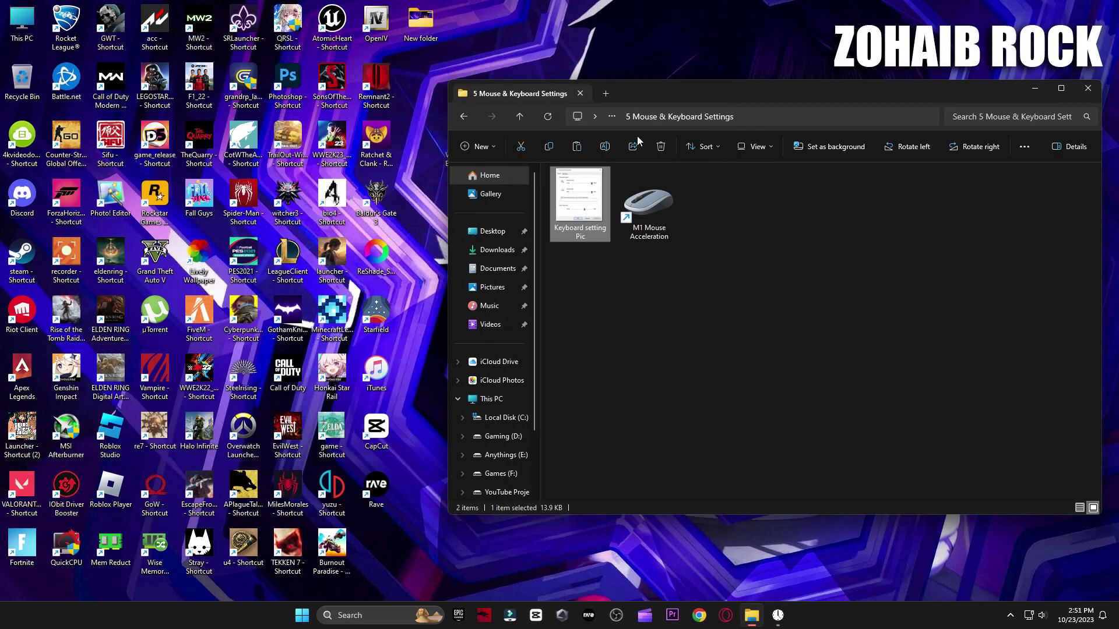
Step: Examine the general and graphics quality pictures in the 6 Valorant Best Settings PICS folder and close the folder
{"action": "left_click", "coordinate": [464, 116]}
{"action": "left_click", "coordinate": [606, 297]}
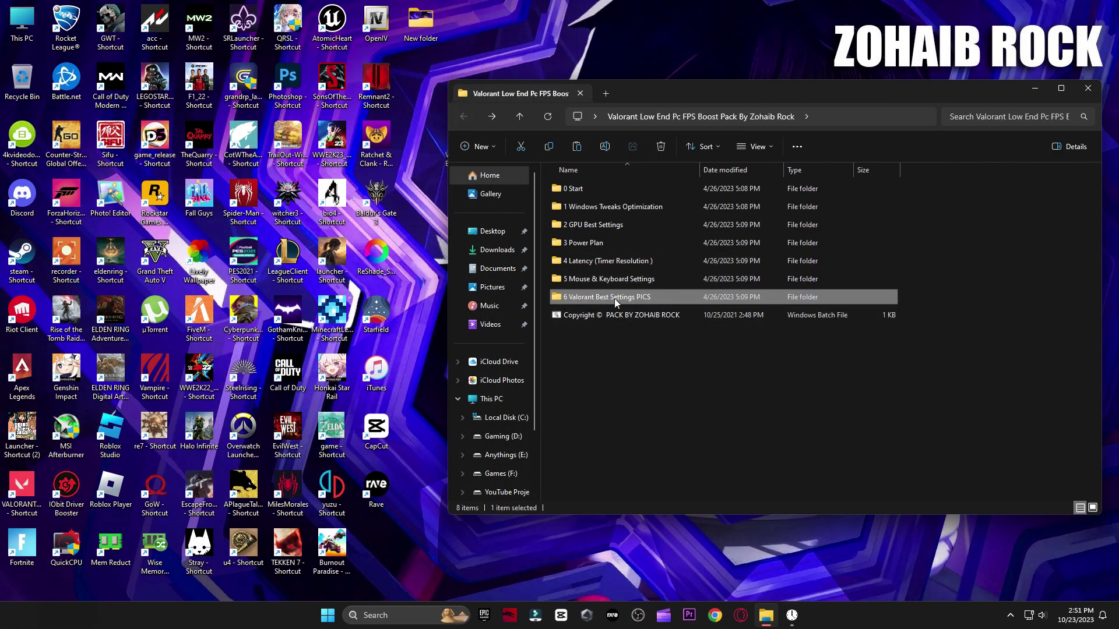
{"action": "double_click", "coordinate": [596, 297]}
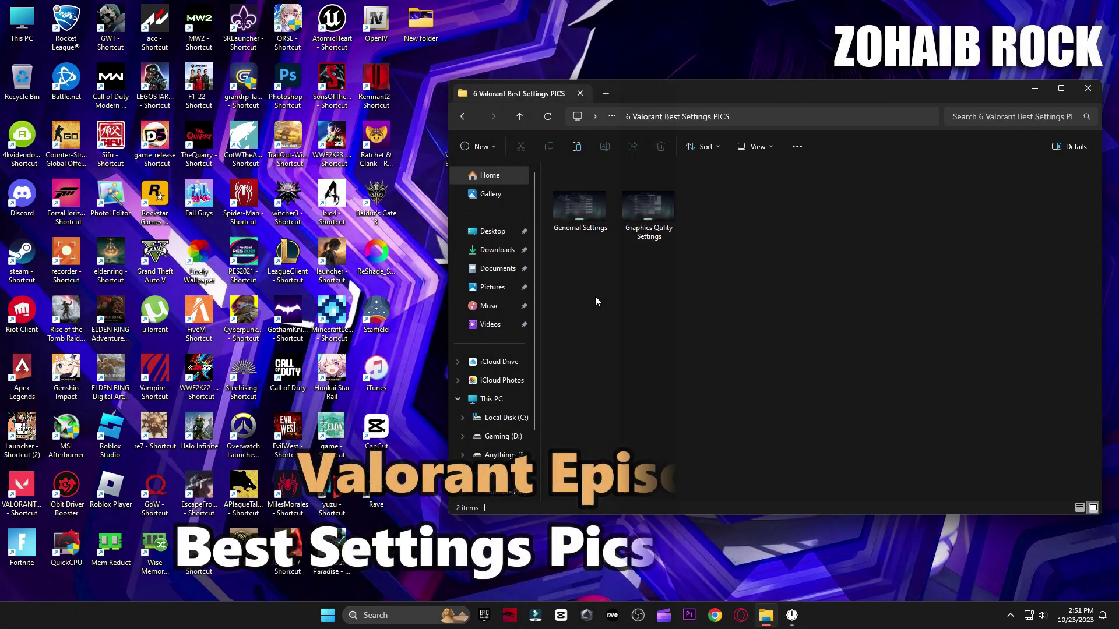
{"action": "double_click", "coordinate": [563, 209]}
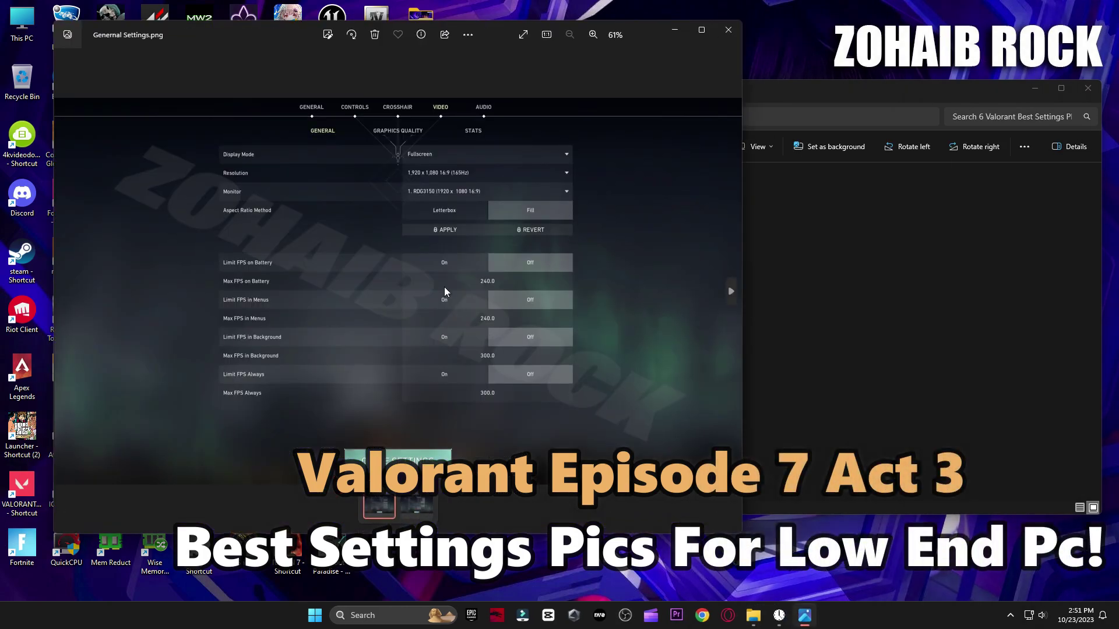
{"action": "key", "text": "Right"}
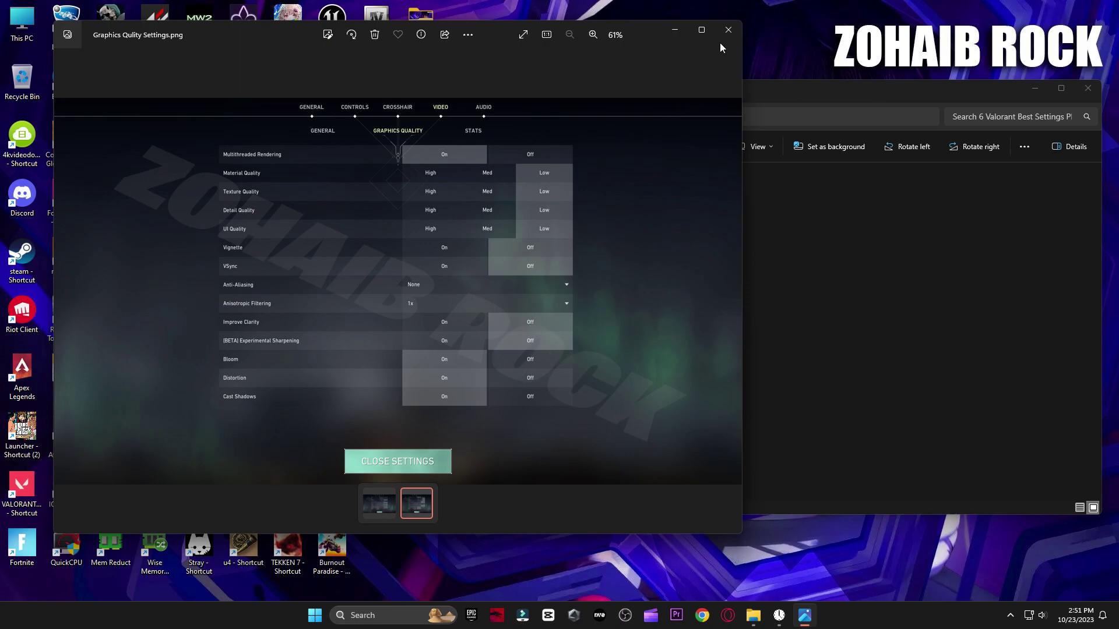
{"action": "left_click", "coordinate": [728, 30]}
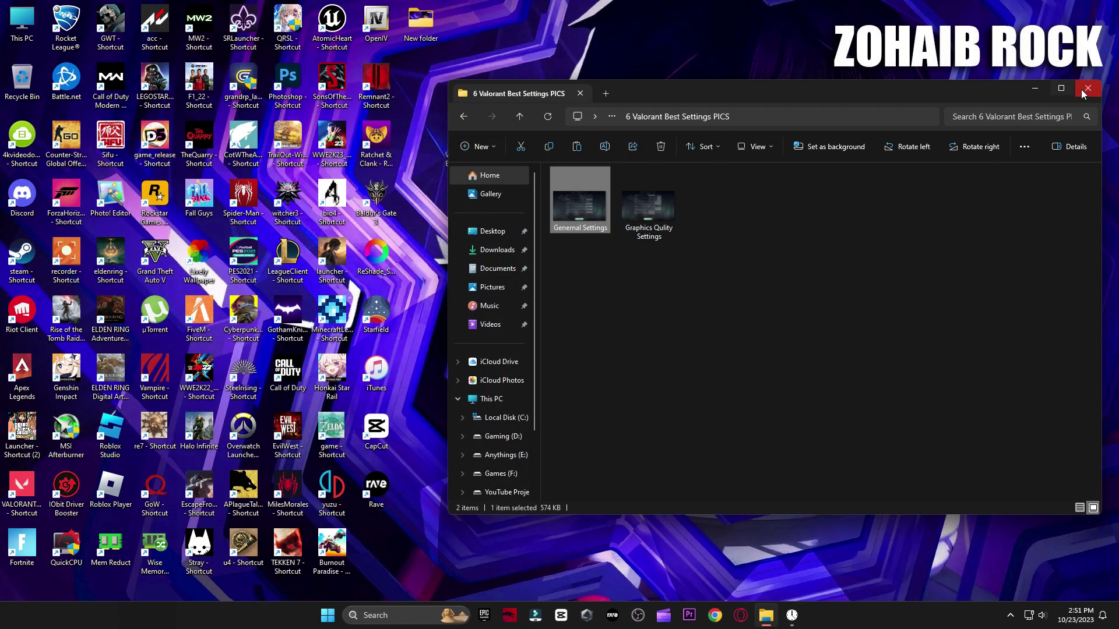
{"action": "left_click", "coordinate": [1085, 91]}
Step: Open the Game Mode page in the Windows gaming settings and go on to the related Graphics settings
{"action": "key", "text": "super"}
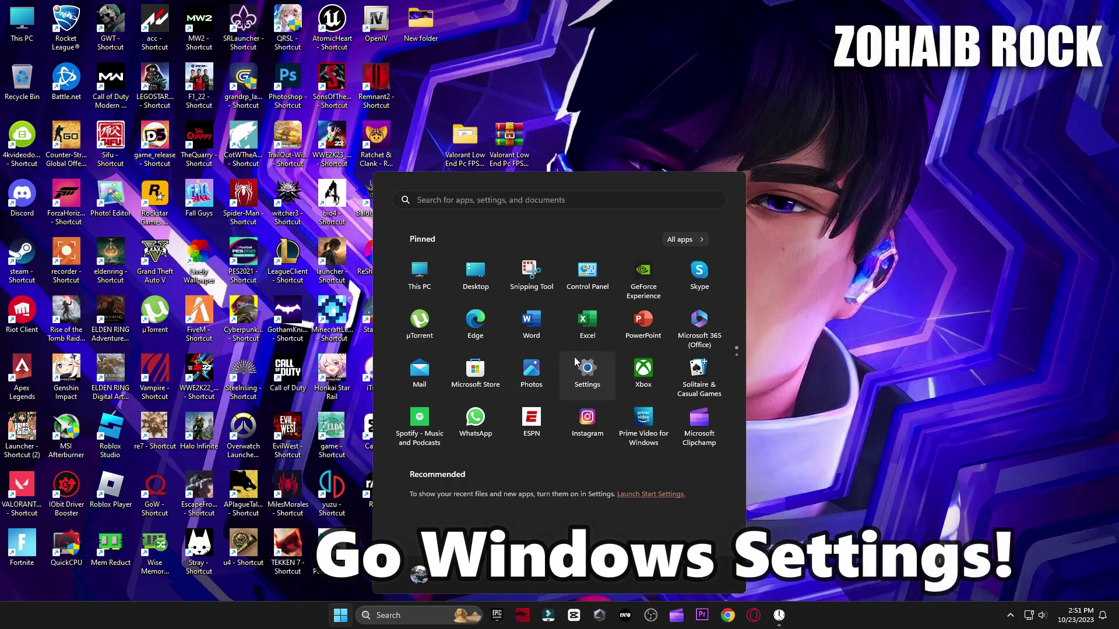
{"action": "left_click", "coordinate": [587, 368]}
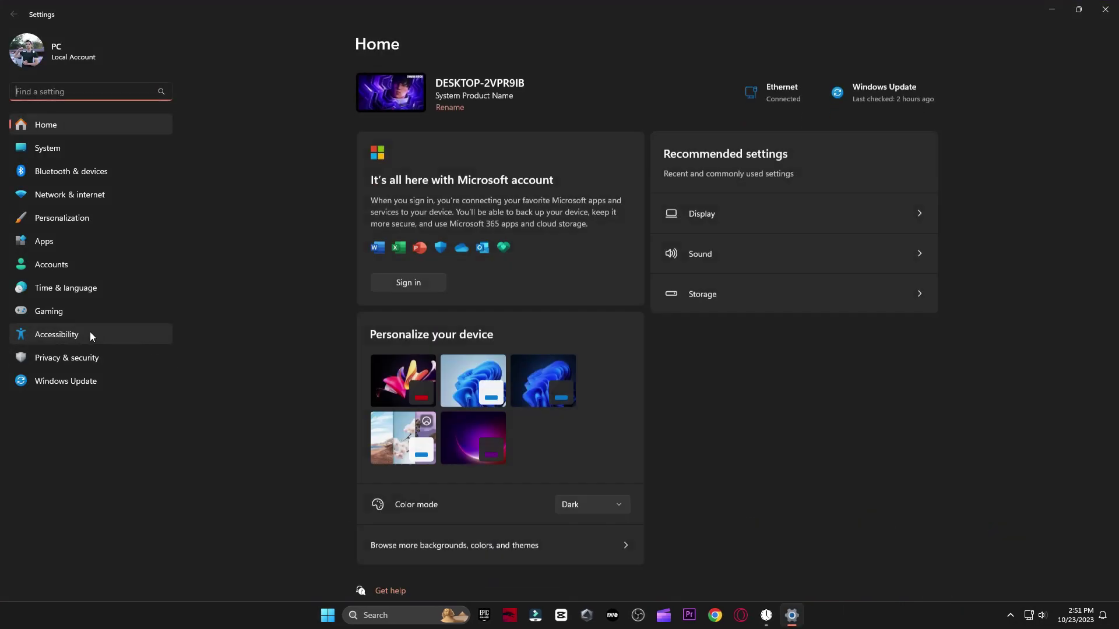
{"action": "left_click", "coordinate": [83, 310]}
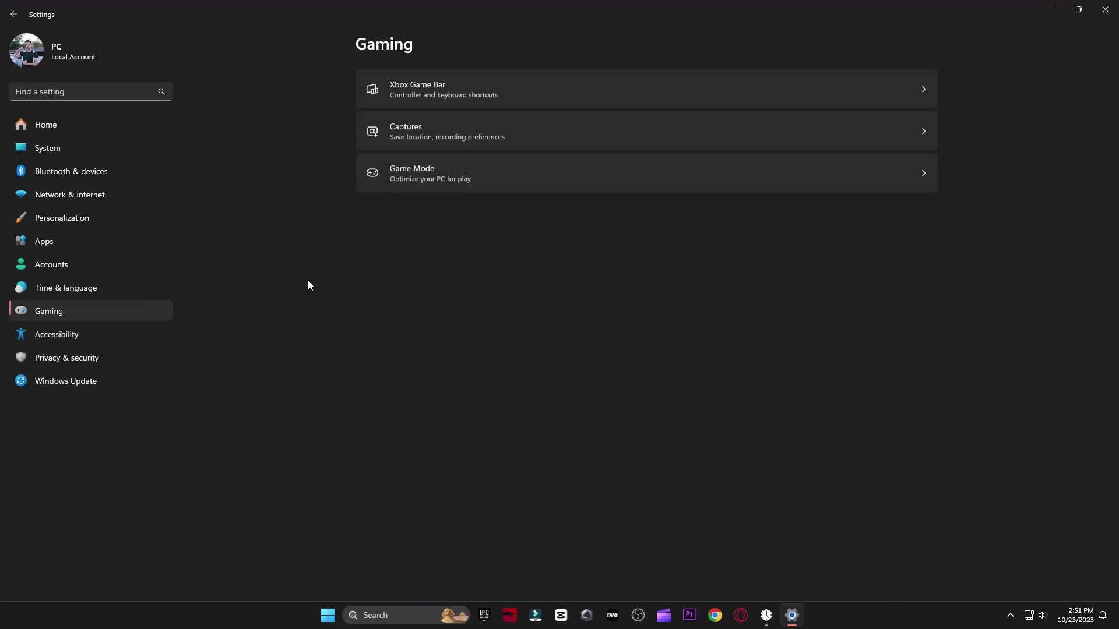
{"action": "left_click", "coordinate": [427, 173]}
{"action": "left_click", "coordinate": [467, 163]}
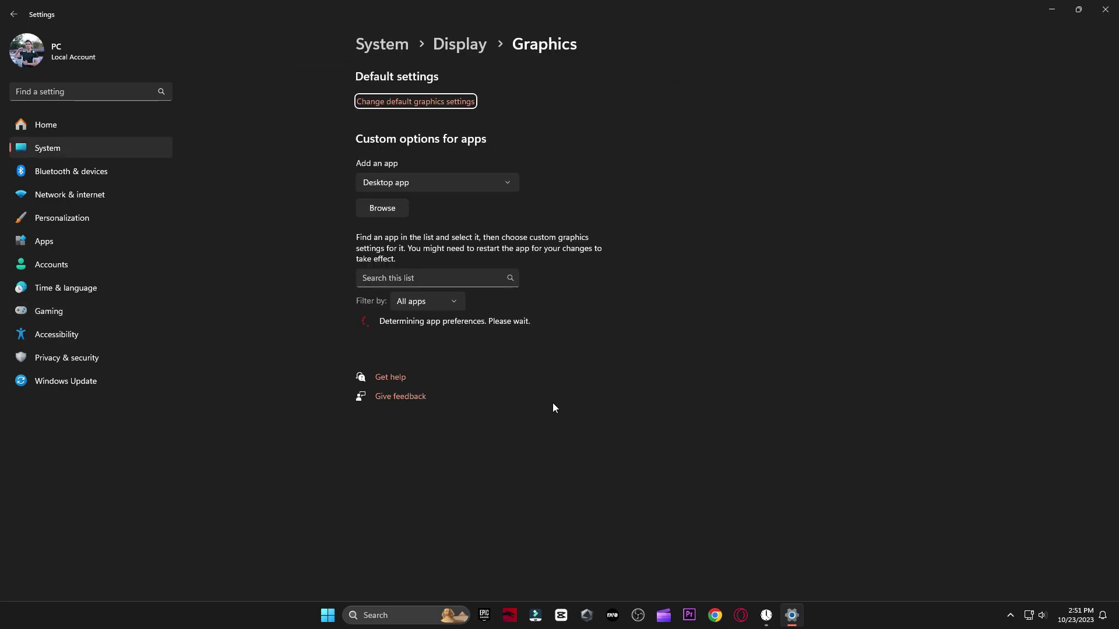
Step: Reset the custom graphics preference of VALORANT in the list of apps
{"action": "scroll", "coordinate": [502, 470], "scroll_direction": "down", "scroll_amount": 5}
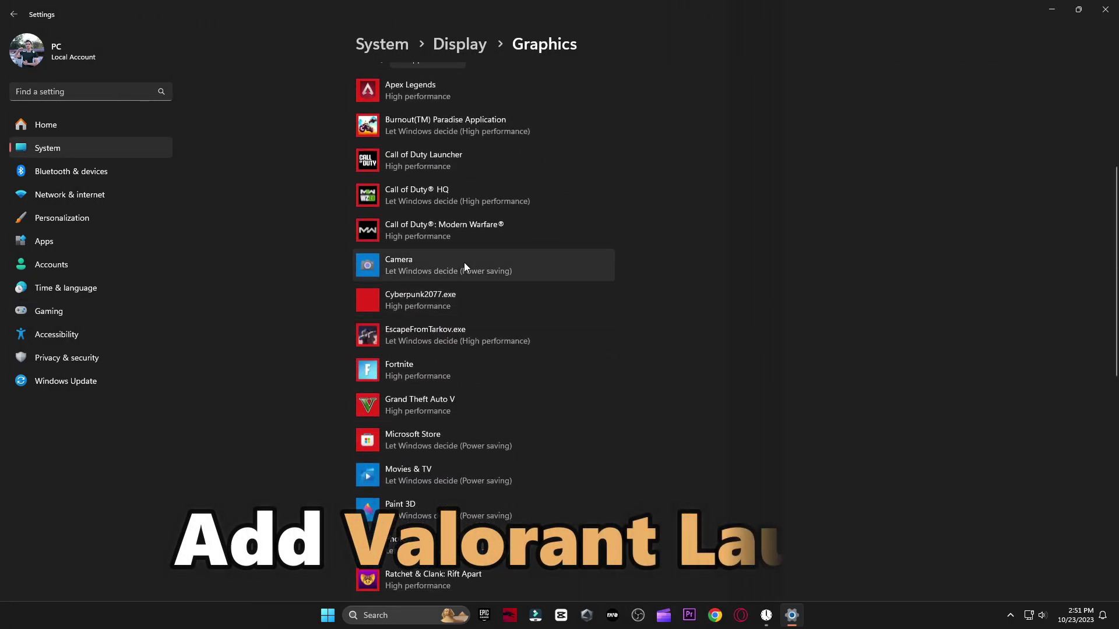
{"action": "scroll", "coordinate": [641, 379], "scroll_direction": "down", "scroll_amount": 4}
{"action": "scroll", "coordinate": [513, 419], "scroll_direction": "down", "scroll_amount": 2}
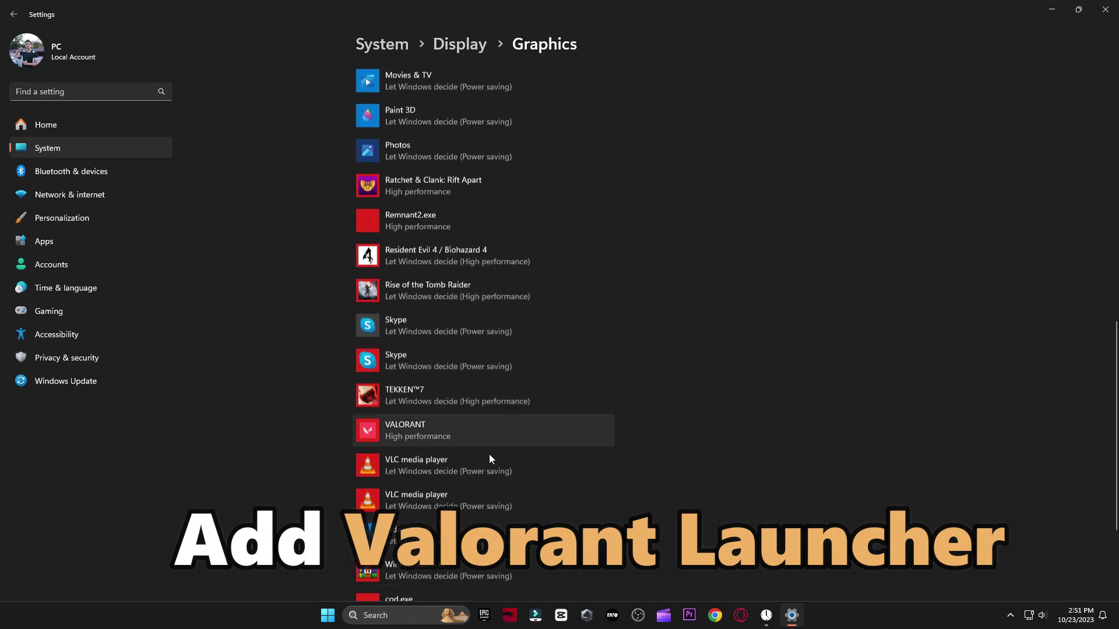
{"action": "left_click", "coordinate": [448, 428]}
{"action": "left_click", "coordinate": [589, 486]}
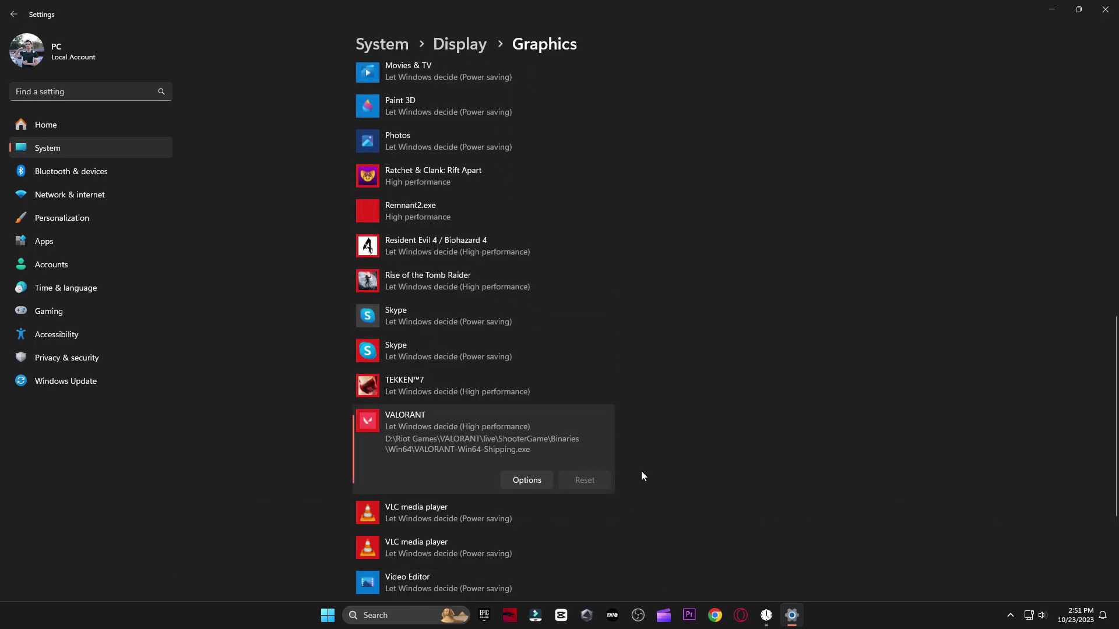
Step: Add the desktop app VALORANT-Win64-Shipping from D:\Riot Games\VALORANT\live\ShooterGame\Binaries\Win64 to the custom graphics options list
{"action": "scroll", "coordinate": [443, 379], "scroll_direction": "up", "scroll_amount": 15}
{"action": "left_click", "coordinate": [392, 203]}
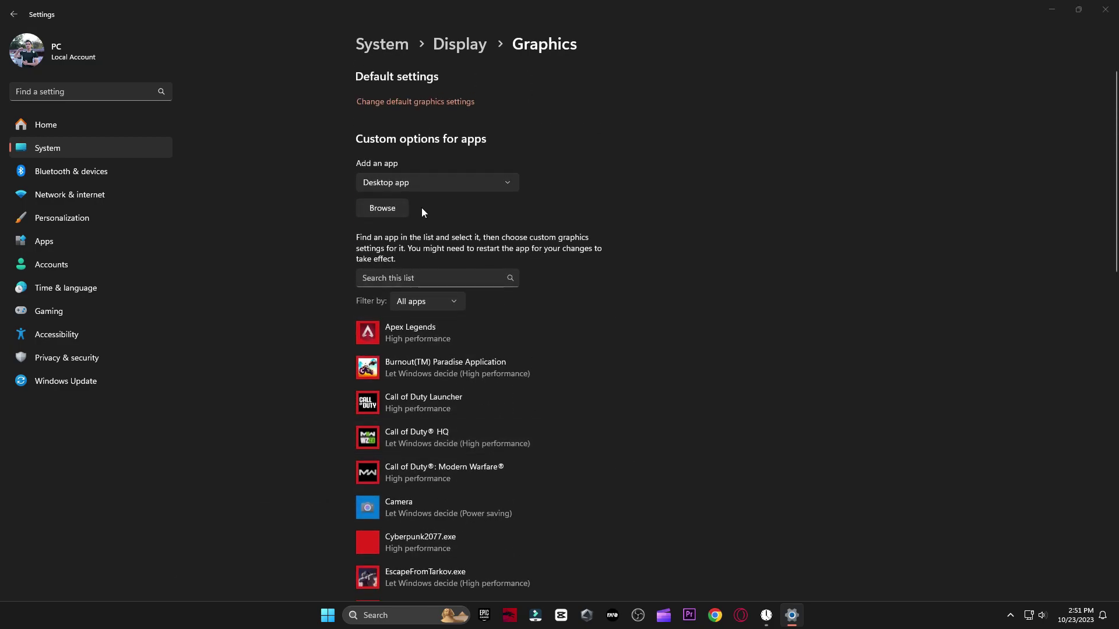
{"action": "left_click", "coordinate": [62, 381]}
{"action": "left_click", "coordinate": [59, 342]}
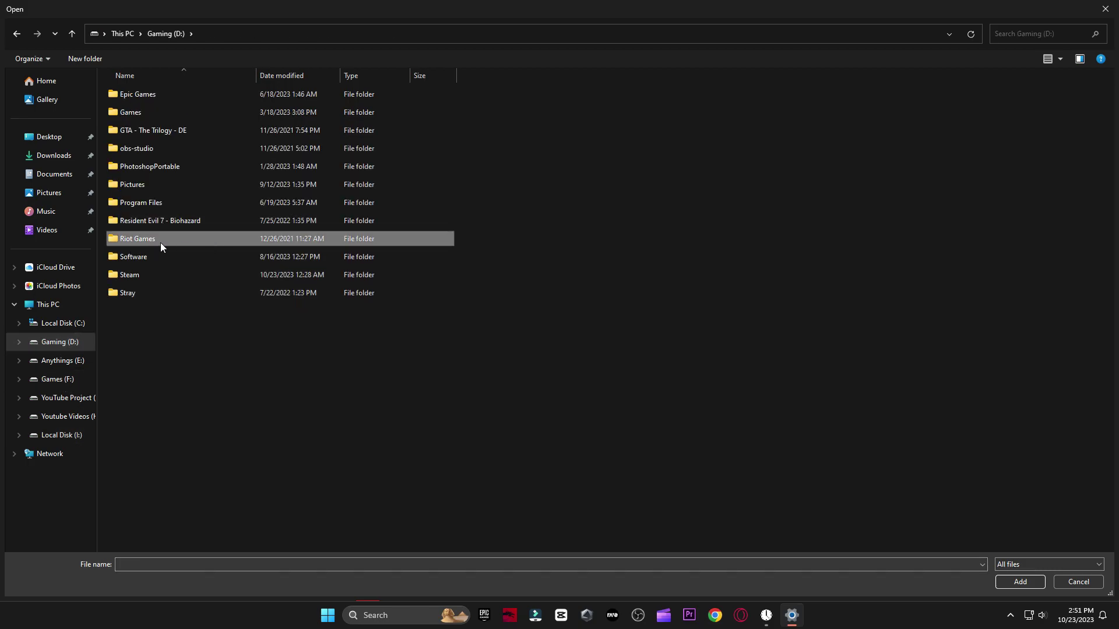
{"action": "double_click", "coordinate": [155, 240]}
{"action": "double_click", "coordinate": [187, 131]}
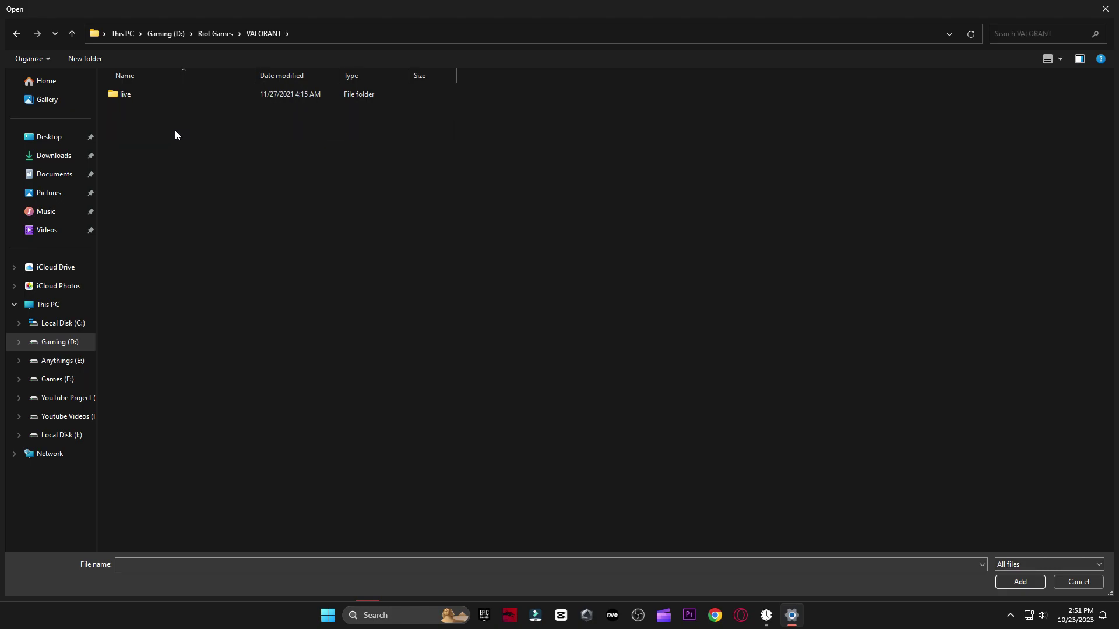
{"action": "double_click", "coordinate": [160, 92]}
{"action": "double_click", "coordinate": [149, 112]}
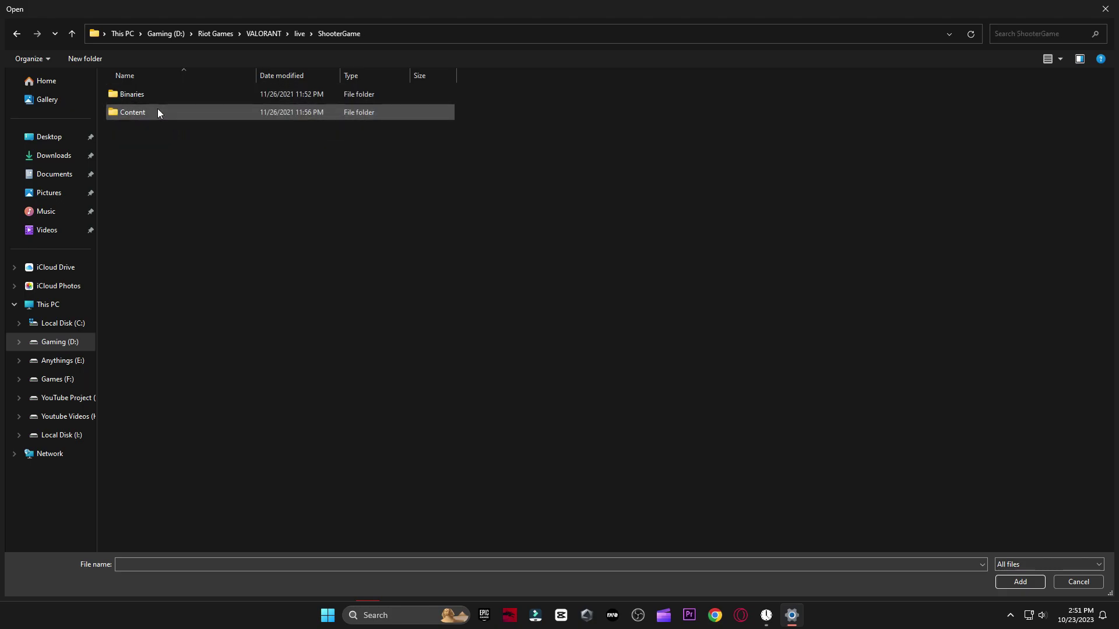
{"action": "double_click", "coordinate": [122, 100]}
{"action": "double_click", "coordinate": [160, 94]}
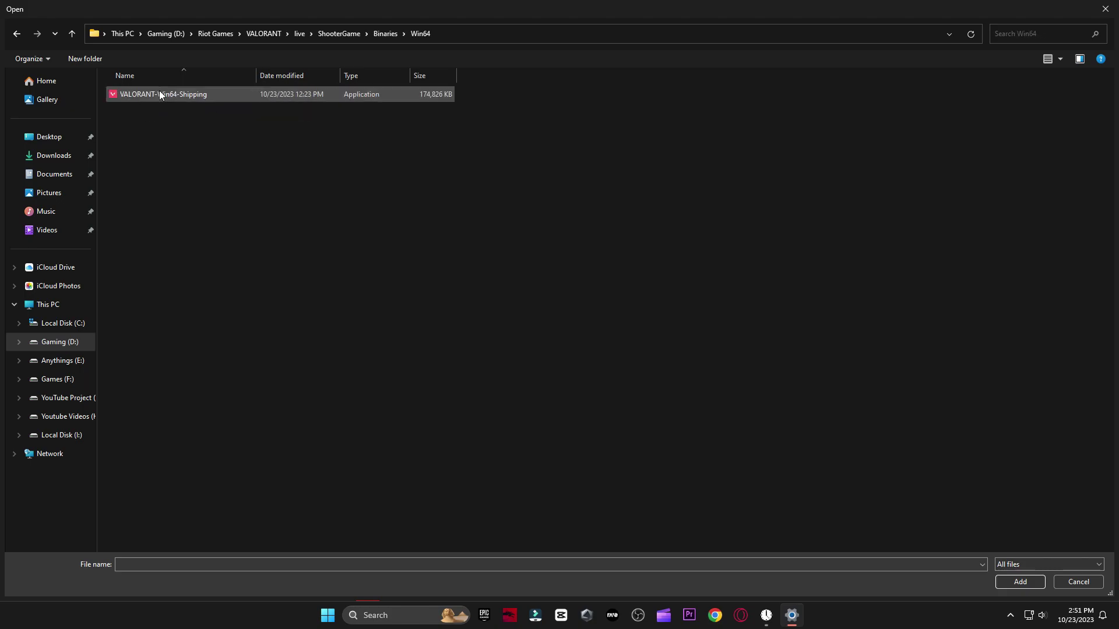
{"action": "left_click", "coordinate": [161, 94]}
{"action": "left_click", "coordinate": [996, 586]}
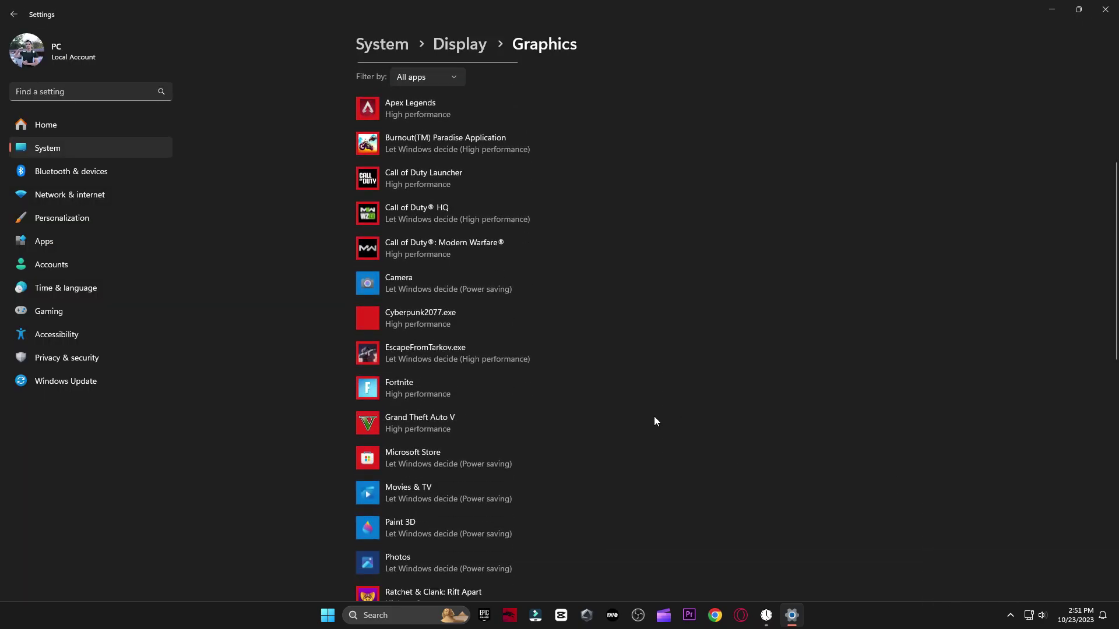
Step: Open the graphics preference options of VALORANT in the app list and choose its GPU preference
{"action": "scroll", "coordinate": [653, 418], "scroll_direction": "down", "scroll_amount": 3}
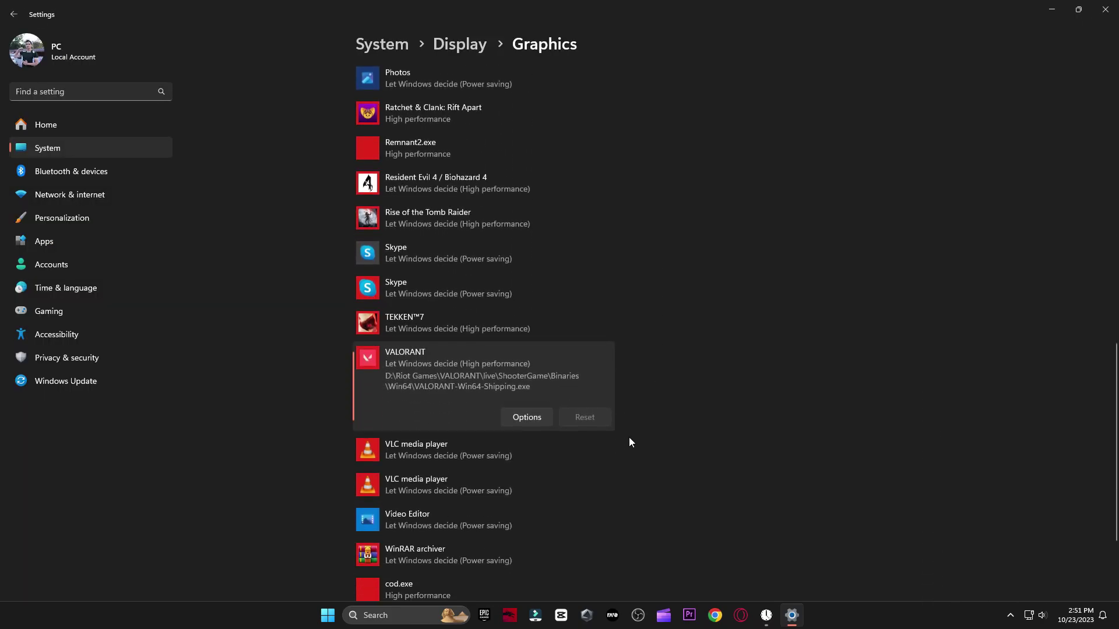
{"action": "left_click", "coordinate": [543, 414]}
{"action": "left_click", "coordinate": [495, 300]}
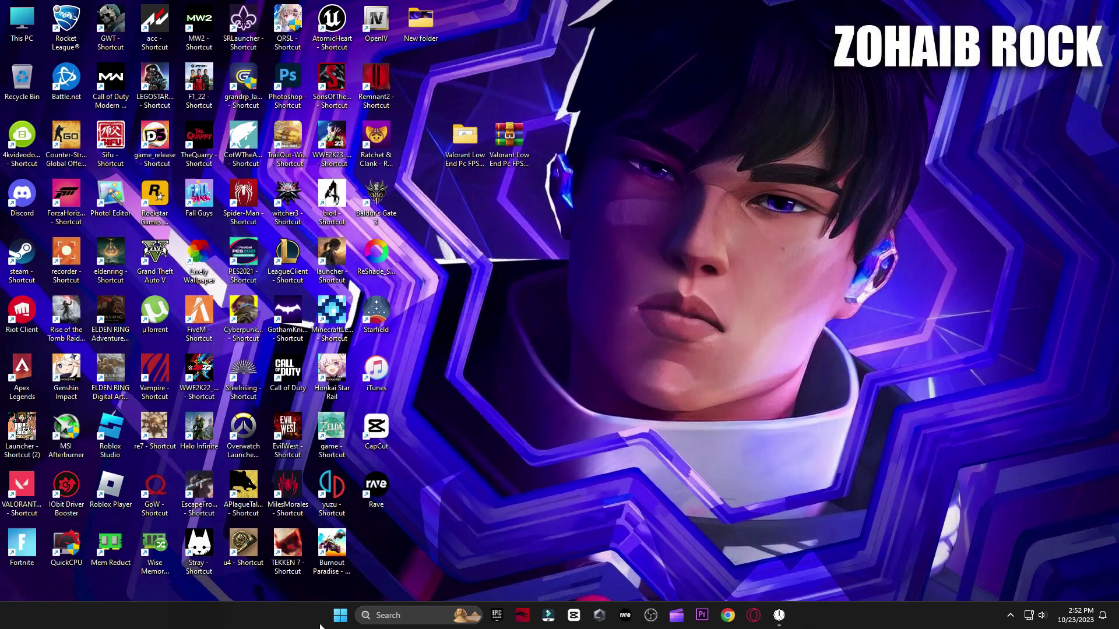
Step: Bring up the Windows power options for restarting the PC
{"action": "key", "text": "super"}
{"action": "left_click", "coordinate": [703, 575]}
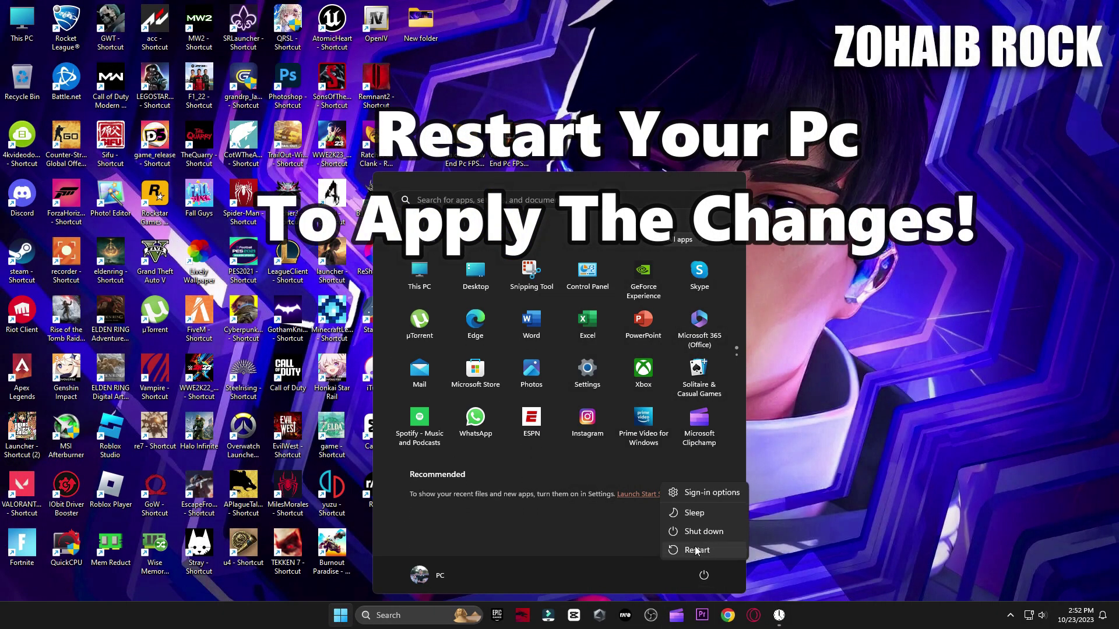